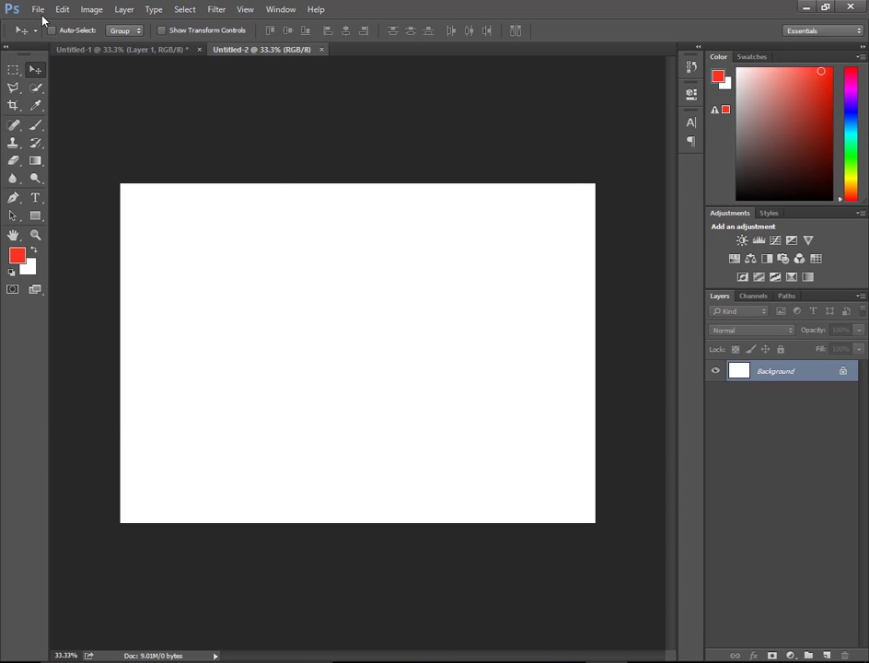
- Create a white 7 × 5 inch, 300 ppi document and unlock its Background into Layer 0
click(39, 10)
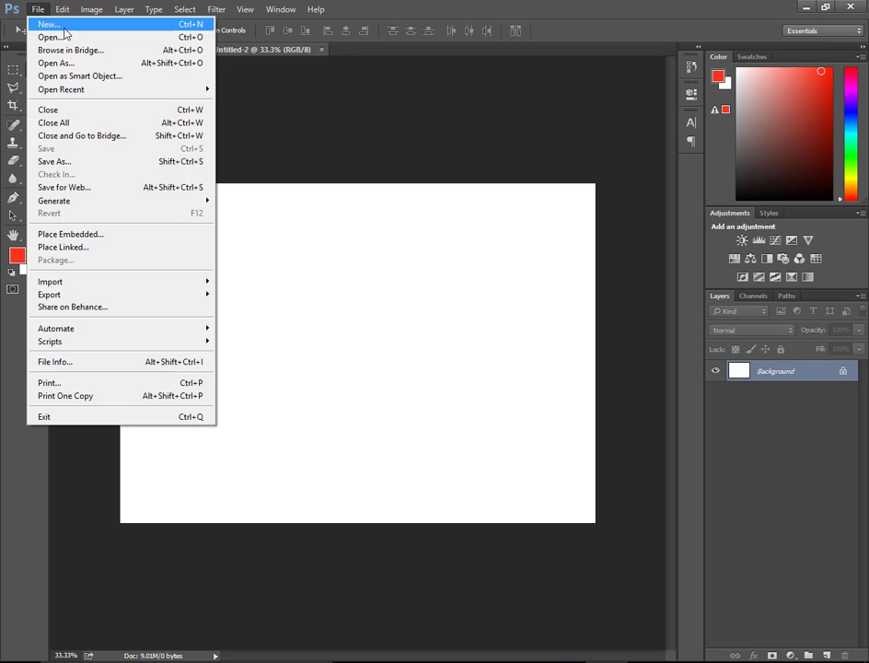
click(75, 27)
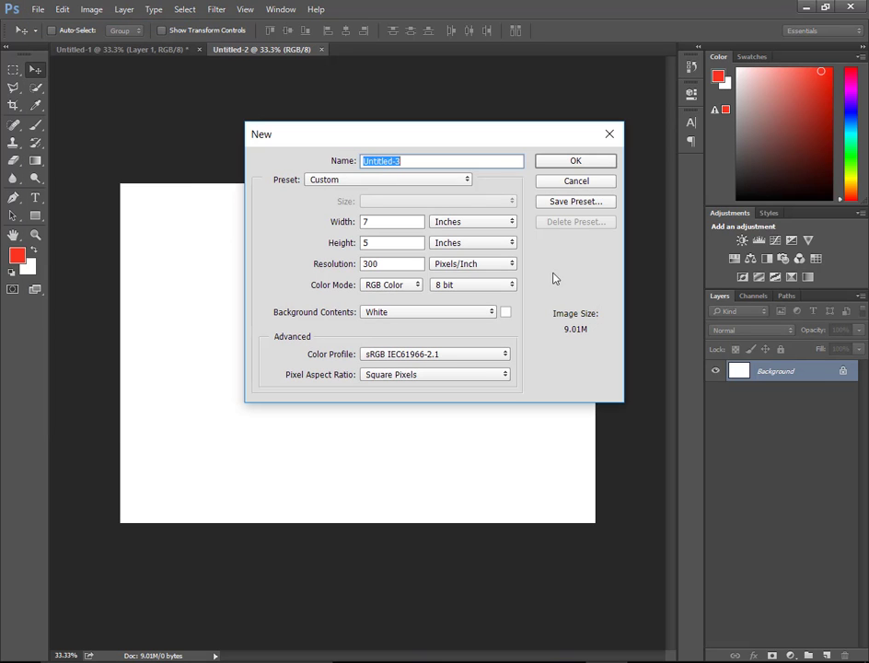
click(572, 164)
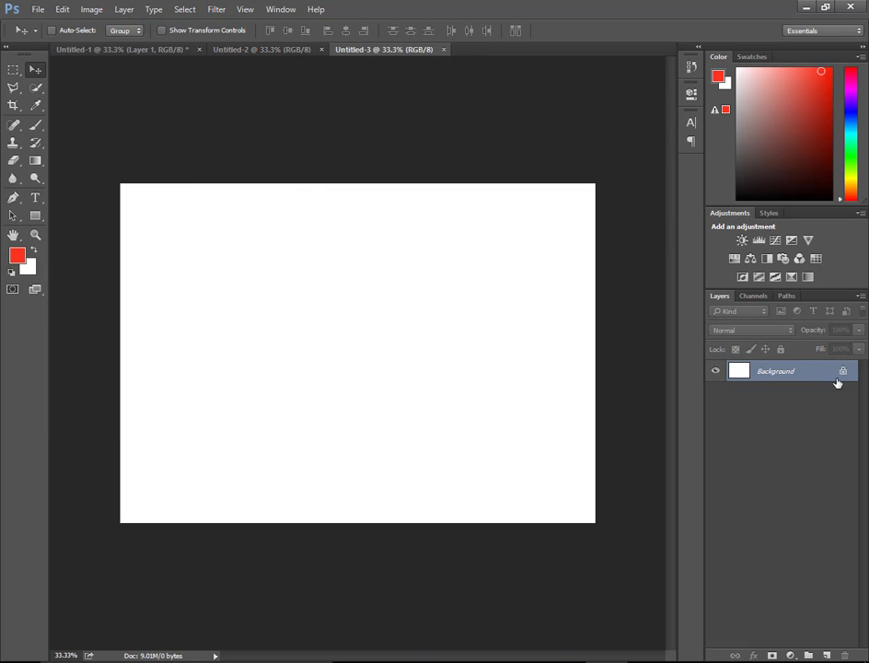
click(841, 373)
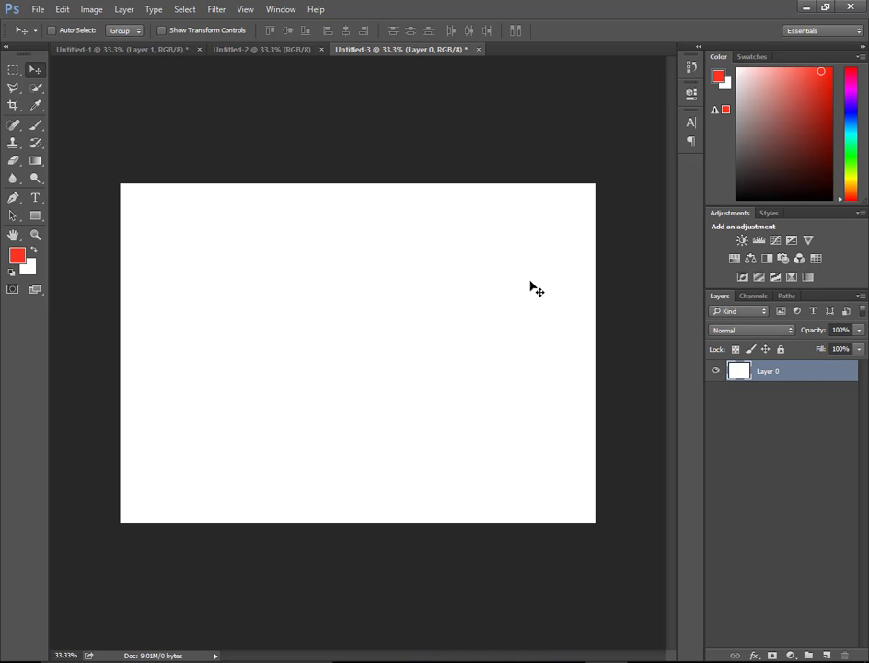
- Open boys-model-wallpaper-12.jpg as its own document tab next to Untitled-3
click(35, 10)
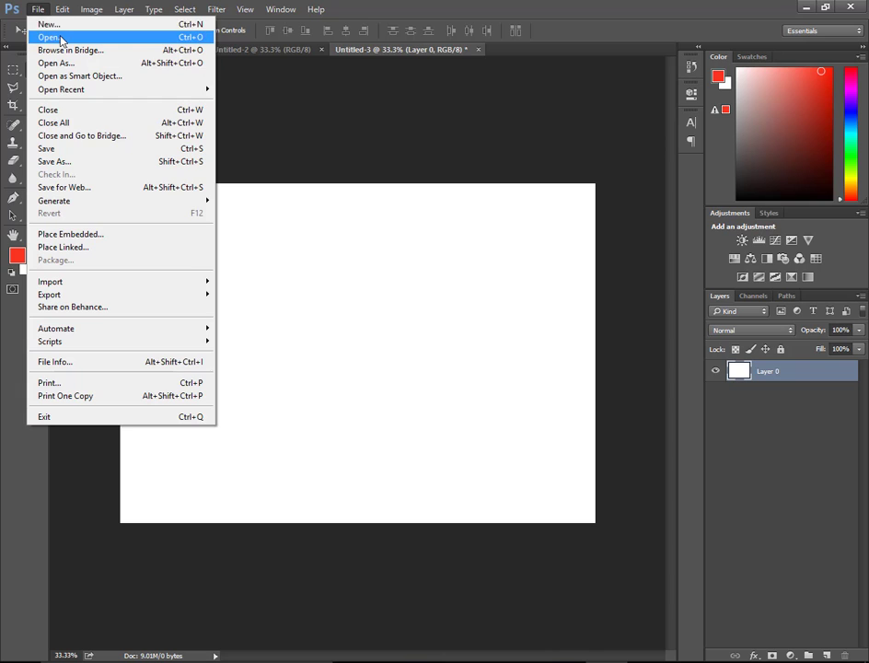
click(58, 37)
click(197, 266)
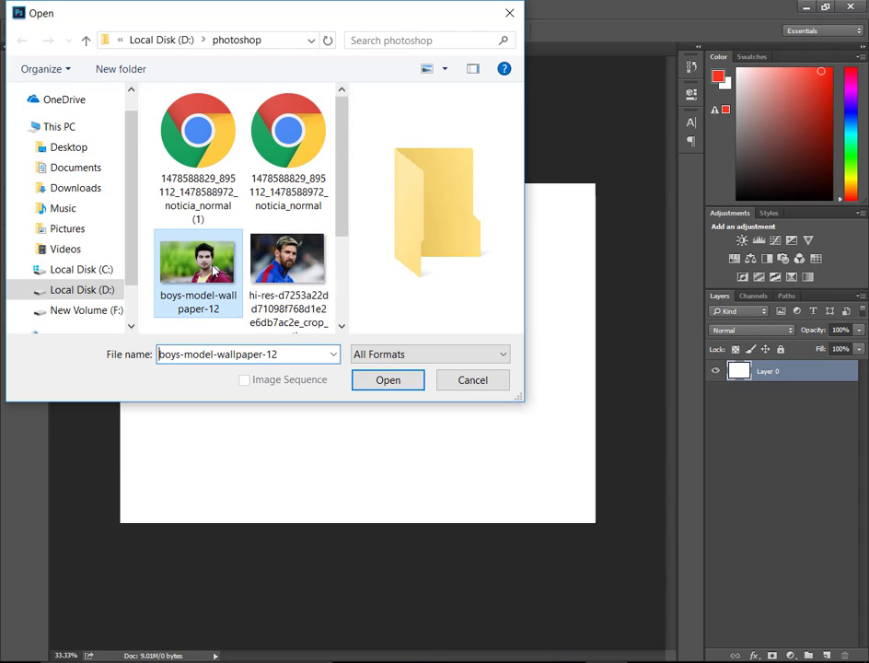
click(388, 384)
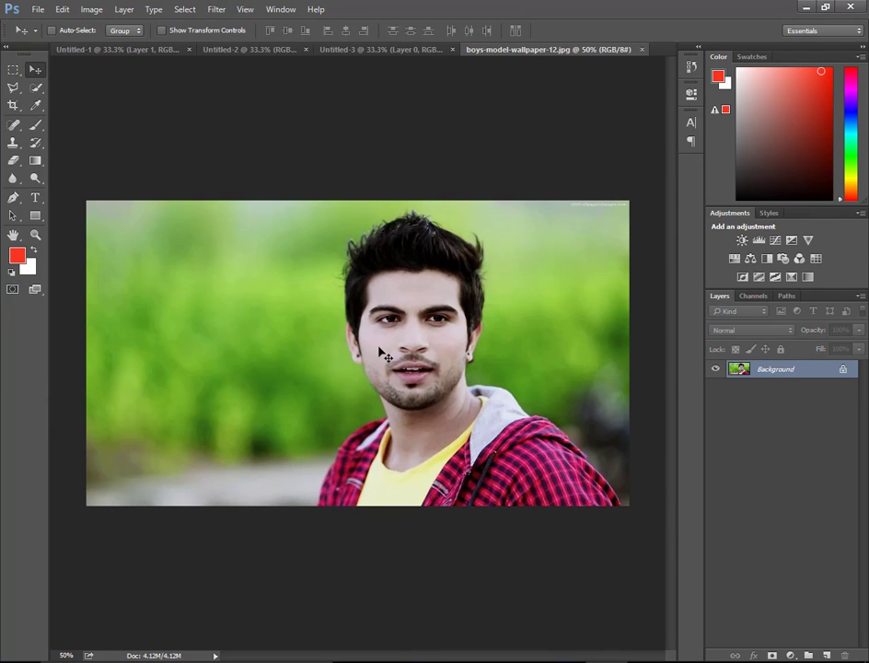
click(91, 12)
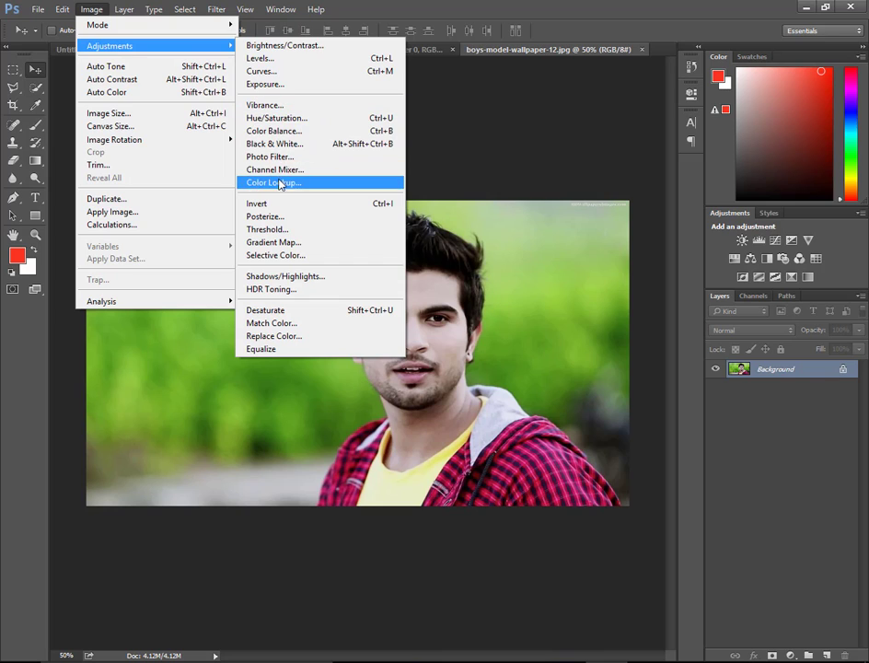
mouse_move(109, 46)
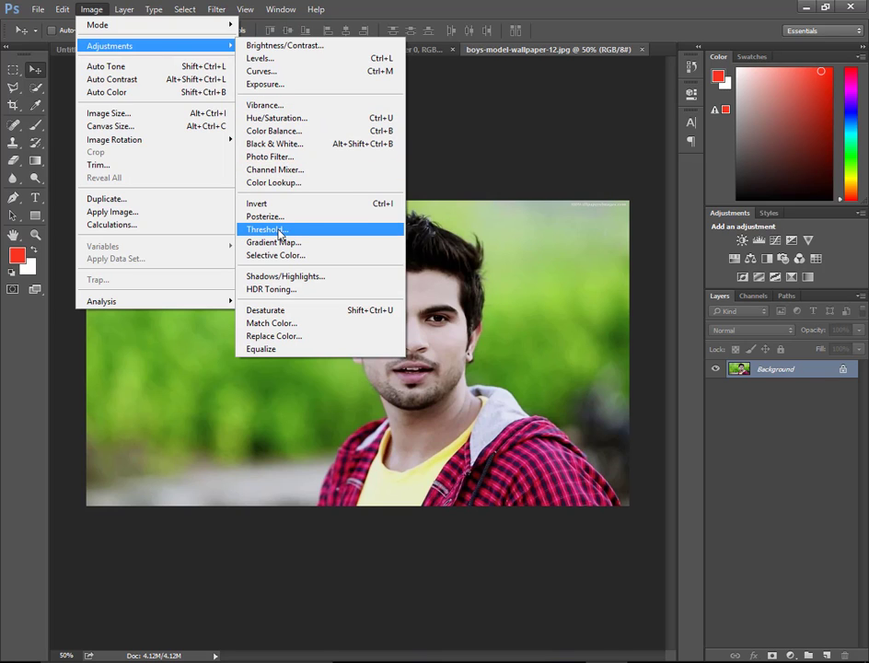
- Apply a Threshold adjustment at level 82 to the boys-model-wallpaper-12 photo
click(280, 231)
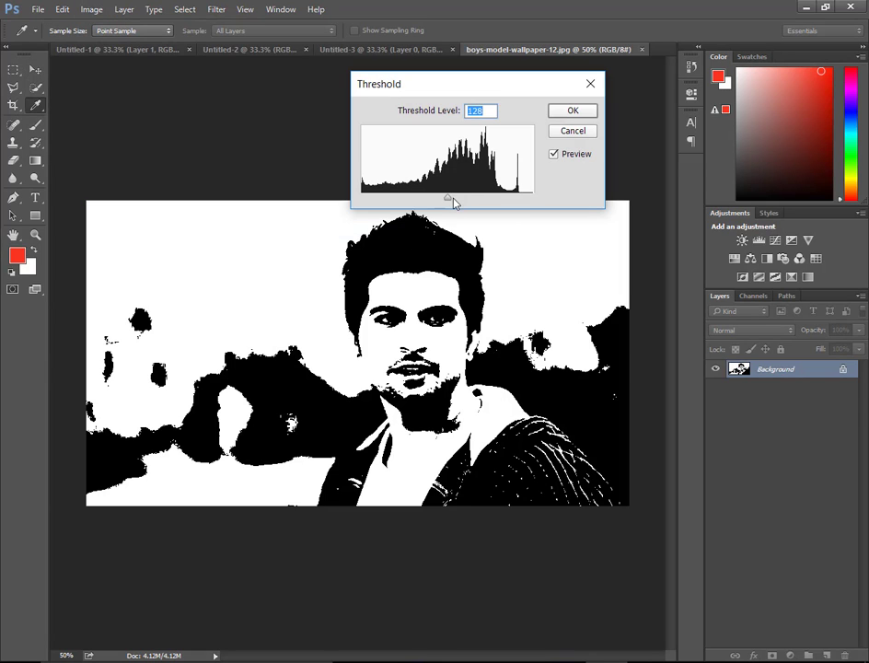
mouse_move(454, 203)
mouse_down()
mouse_move(405, 201)
mouse_move(416, 209)
mouse_up()
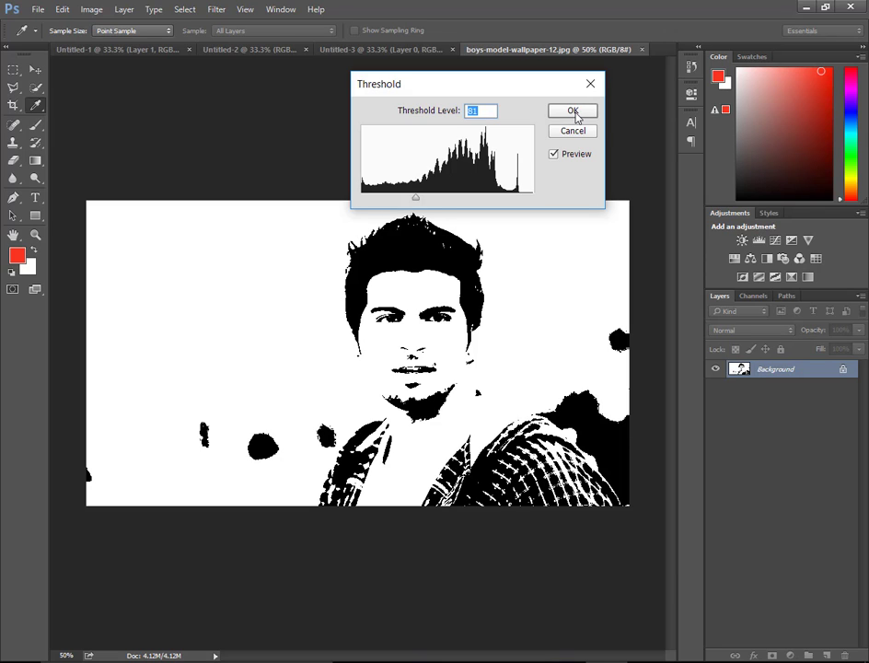
mouse_move(417, 201)
mouse_down()
mouse_move(430, 205)
mouse_move(417, 200)
mouse_up()
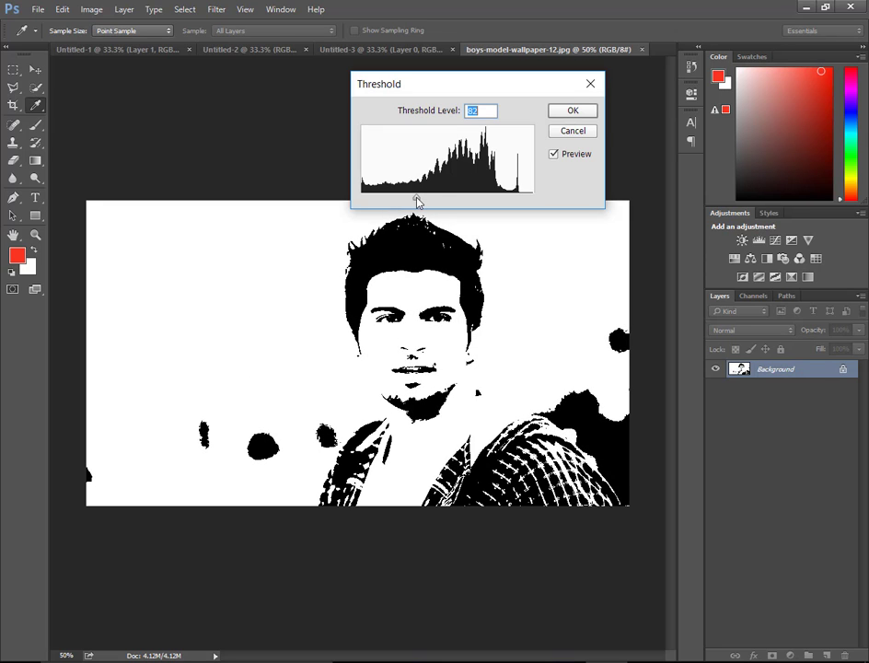
click(572, 111)
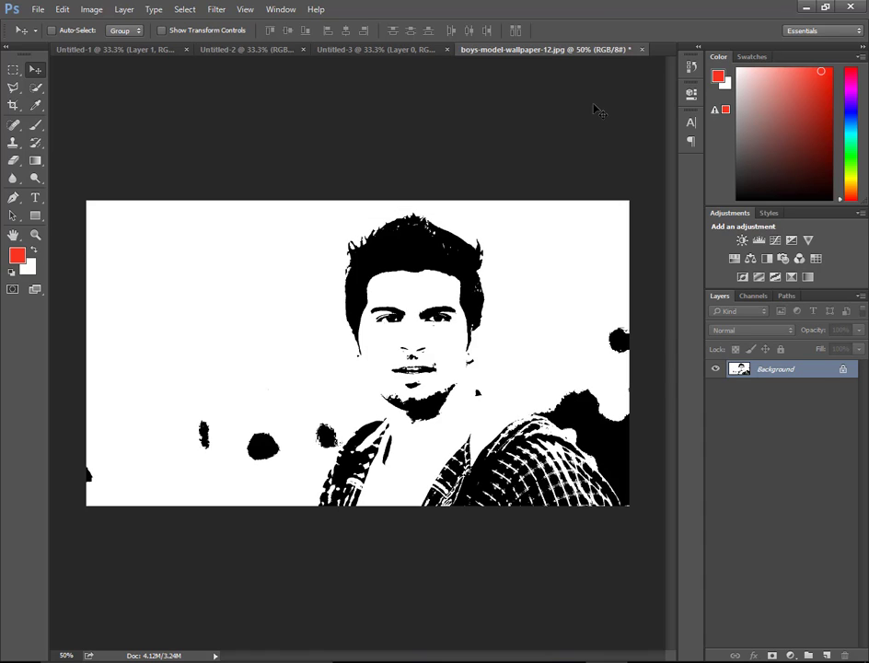
- Erase the stray black blobs and the shirt, leaving only the face and hair silhouette
key(e)
click(14, 164)
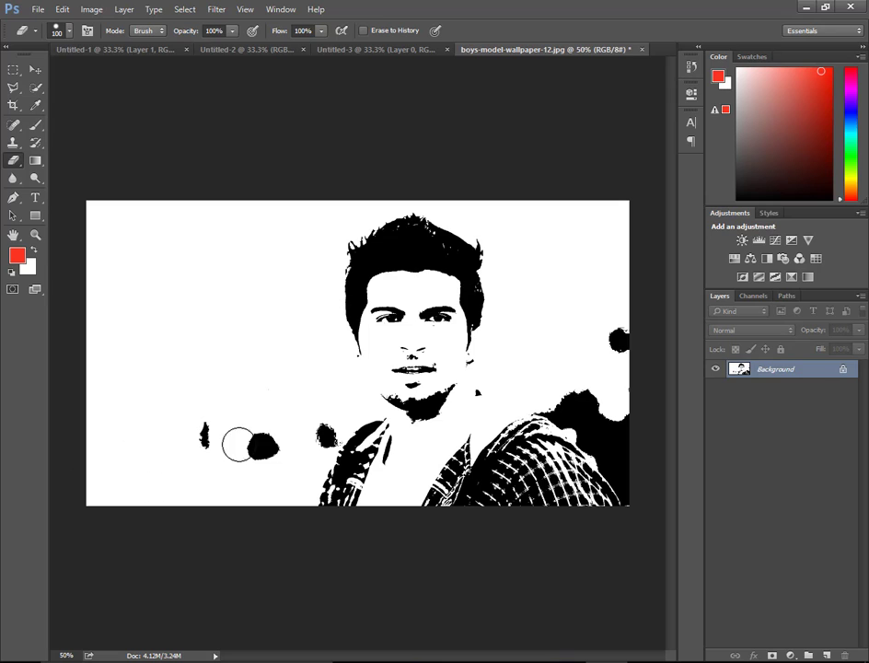
mouse_move(237, 445)
mouse_down()
mouse_move(194, 448)
mouse_move(316, 467)
mouse_move(320, 403)
mouse_move(360, 466)
mouse_move(382, 429)
mouse_move(357, 477)
mouse_move(316, 496)
mouse_move(416, 495)
mouse_move(454, 481)
mouse_move(468, 429)
mouse_move(458, 537)
mouse_move(515, 443)
mouse_move(531, 502)
mouse_move(605, 330)
mouse_move(617, 480)
mouse_move(569, 468)
mouse_move(542, 501)
mouse_up()
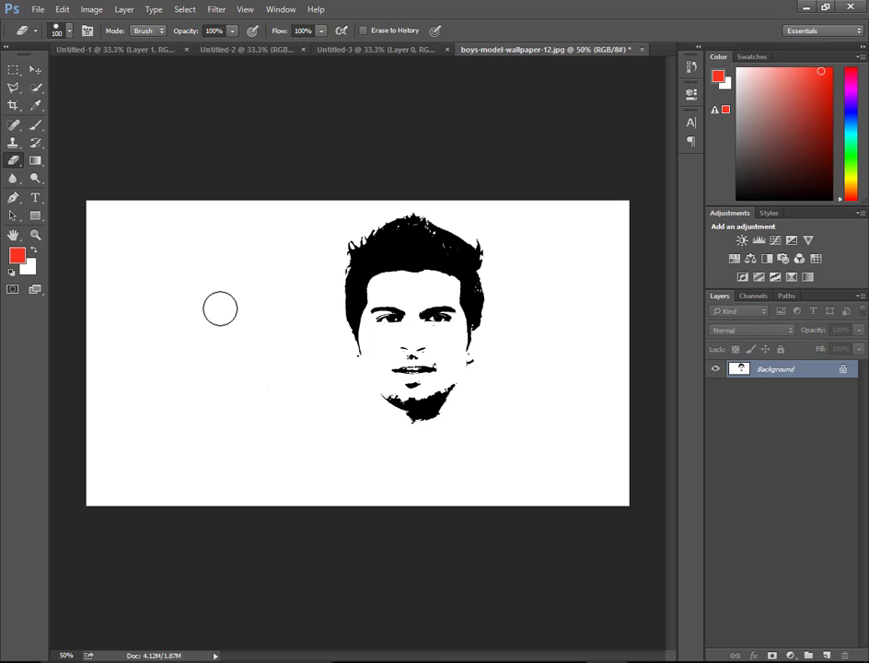
click(35, 70)
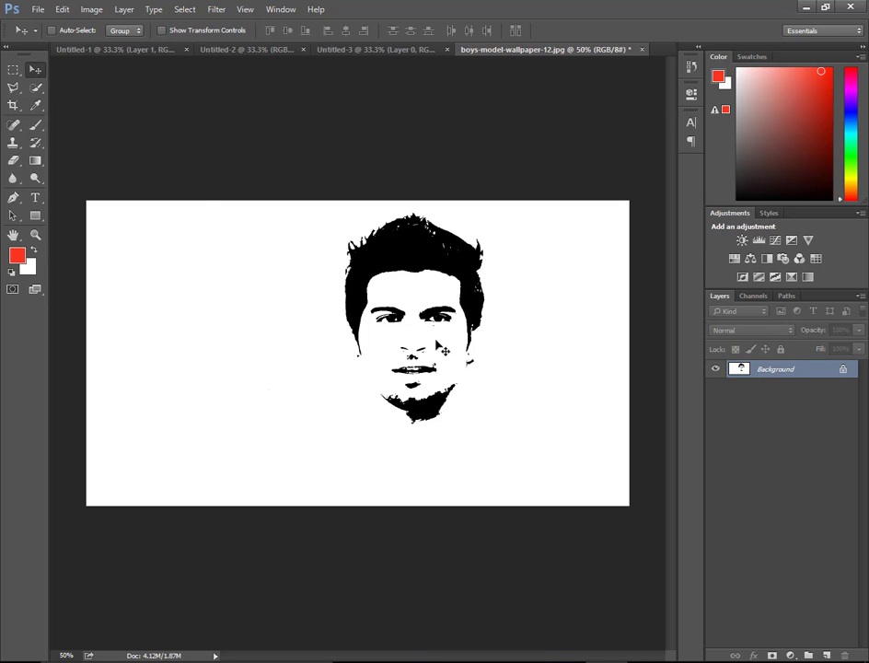
drag(353, 53, 357, 49)
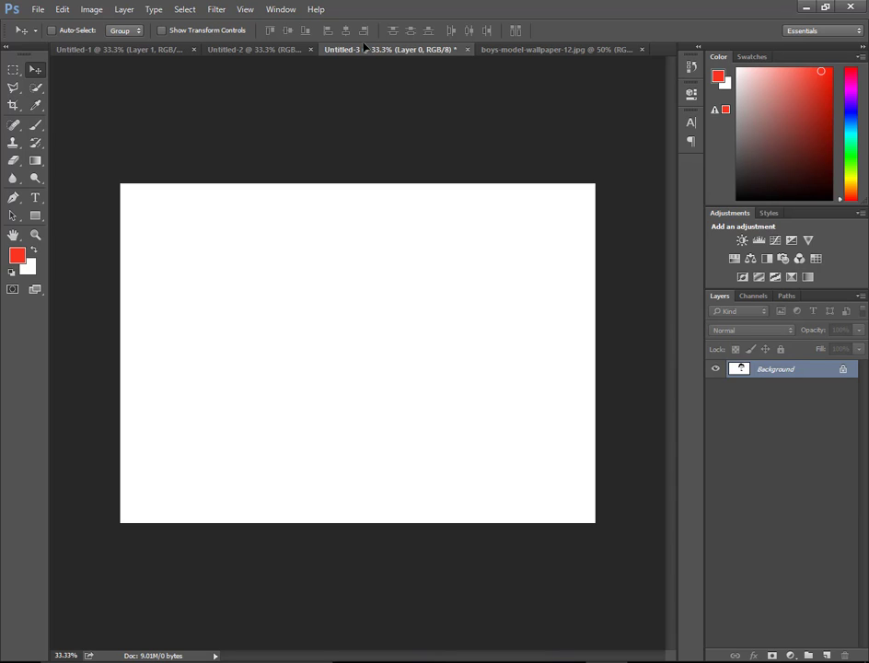
- Add a Gradient Overlay with Radial style to Layer 0 of Untitled-3
mouse_move(522, 51)
mouse_down()
mouse_move(402, 300)
mouse_move(744, 372)
mouse_up()
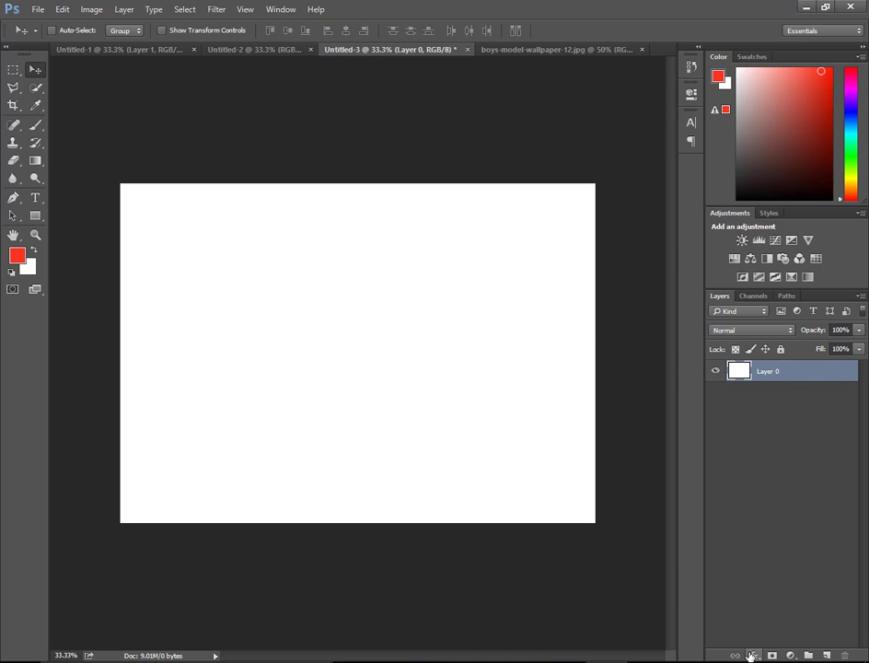
click(754, 655)
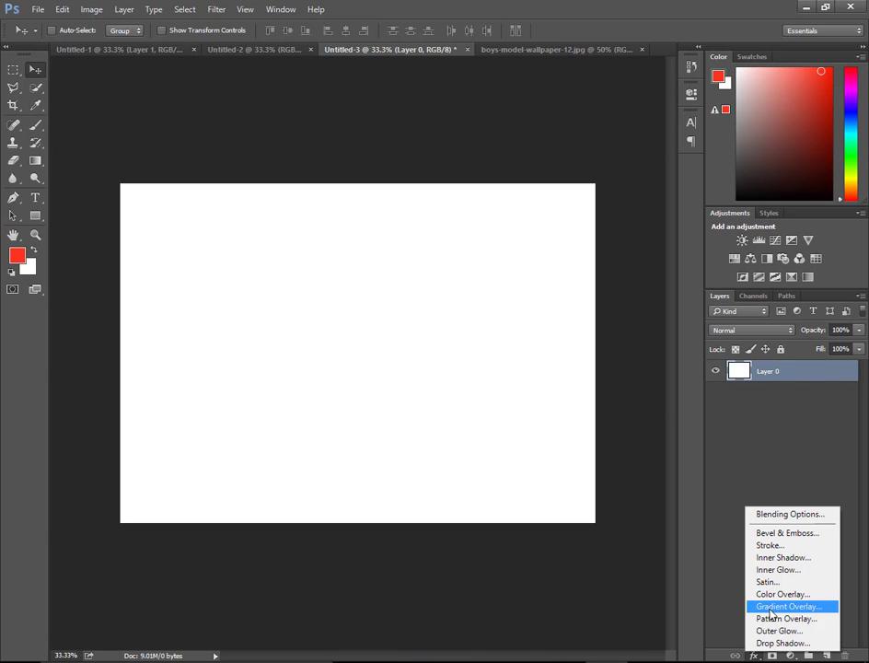
click(772, 607)
click(595, 184)
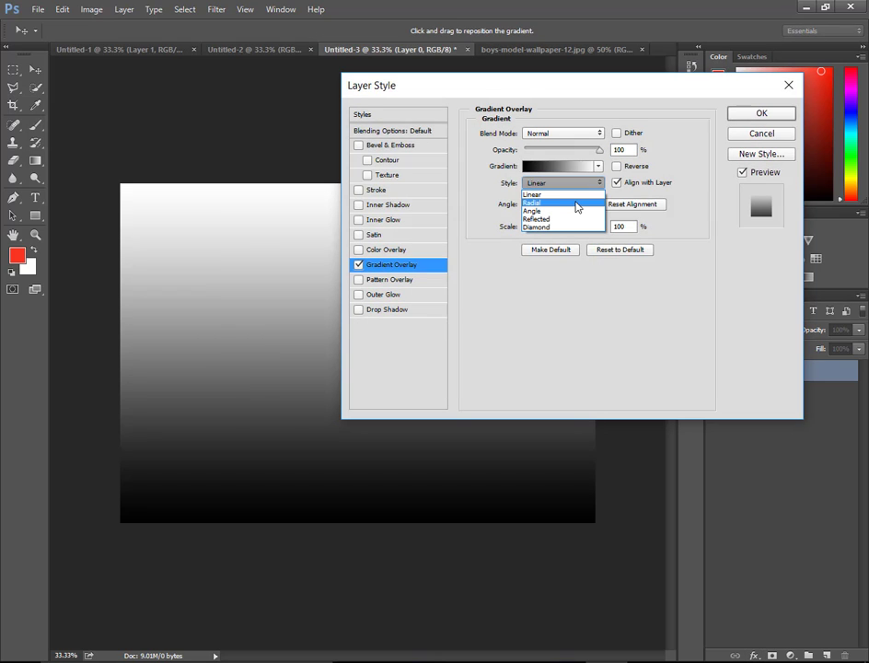
click(571, 203)
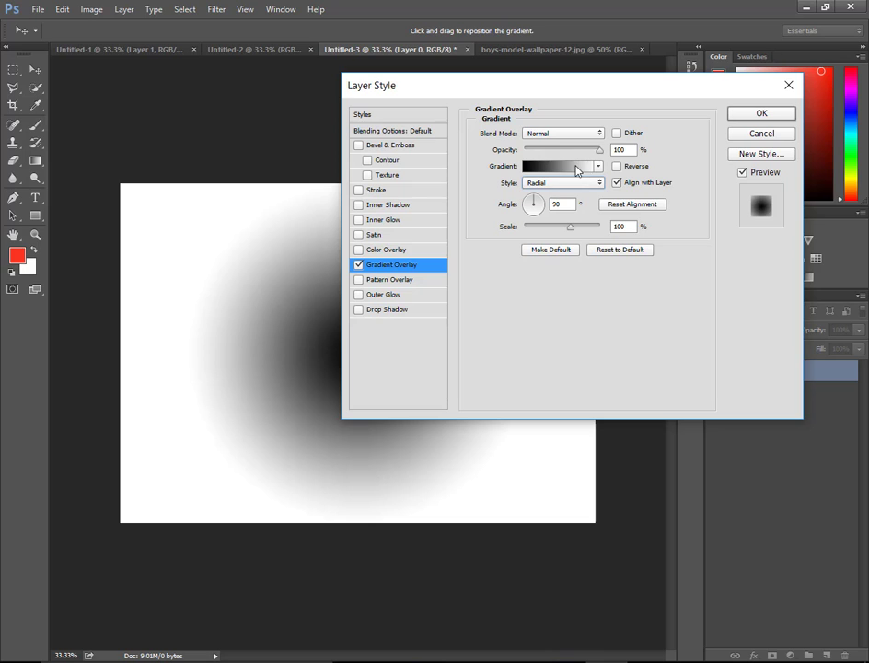
- Set the gradient stops to light grey #e6e4e4 and grey #bcbaba and apply the overlay
click(577, 169)
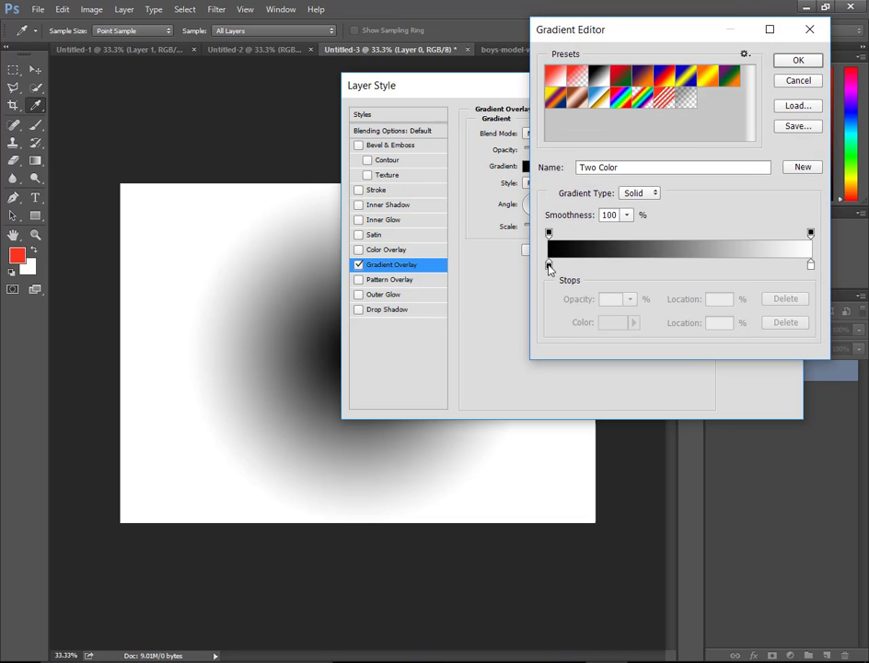
click(550, 268)
click(607, 324)
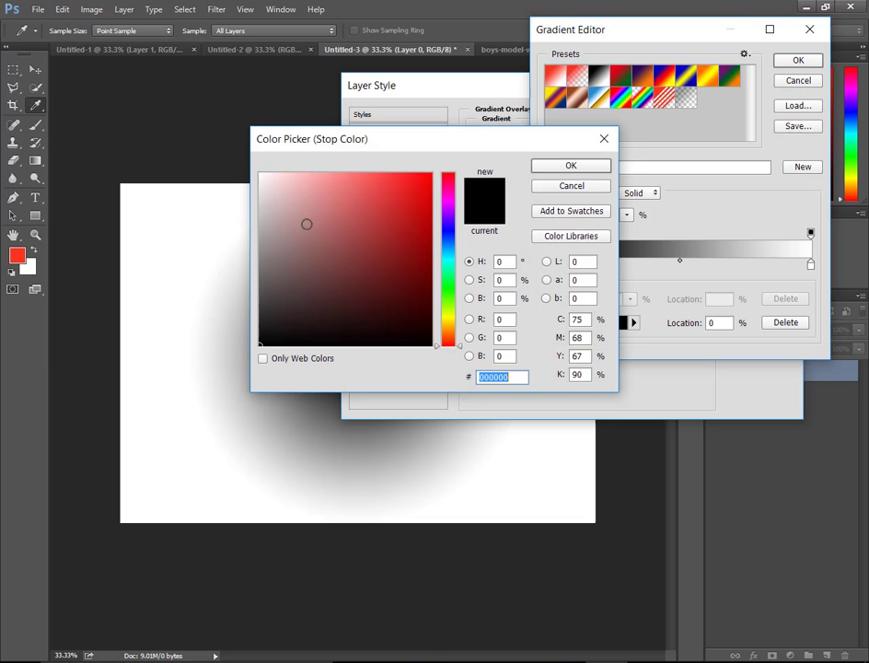
drag(262, 197, 261, 190)
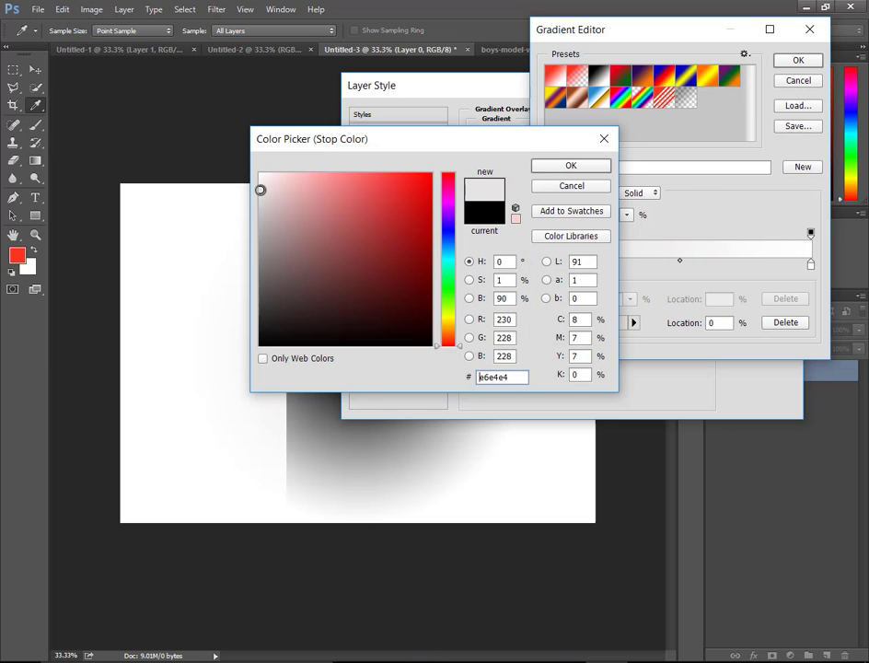
click(543, 167)
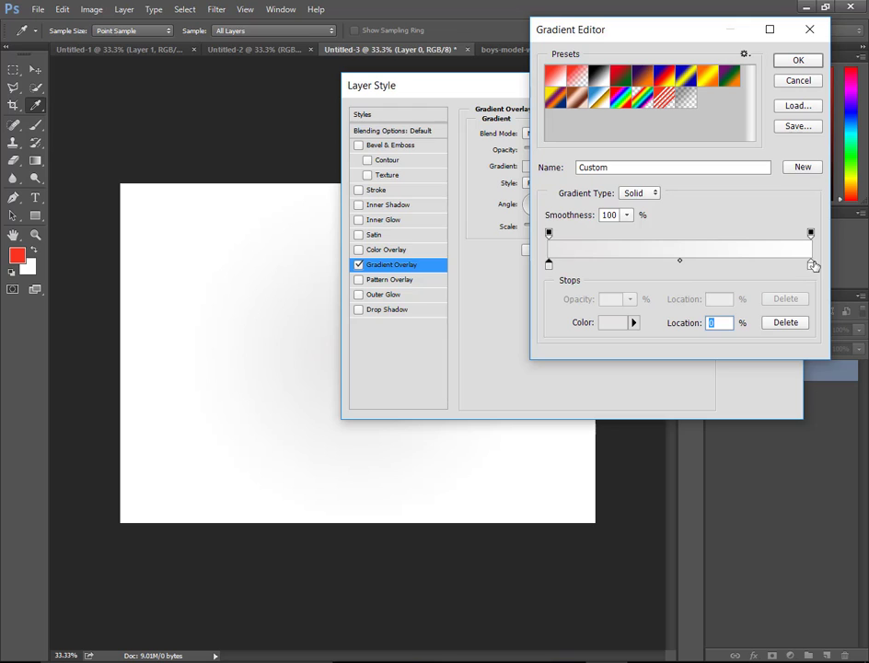
click(811, 265)
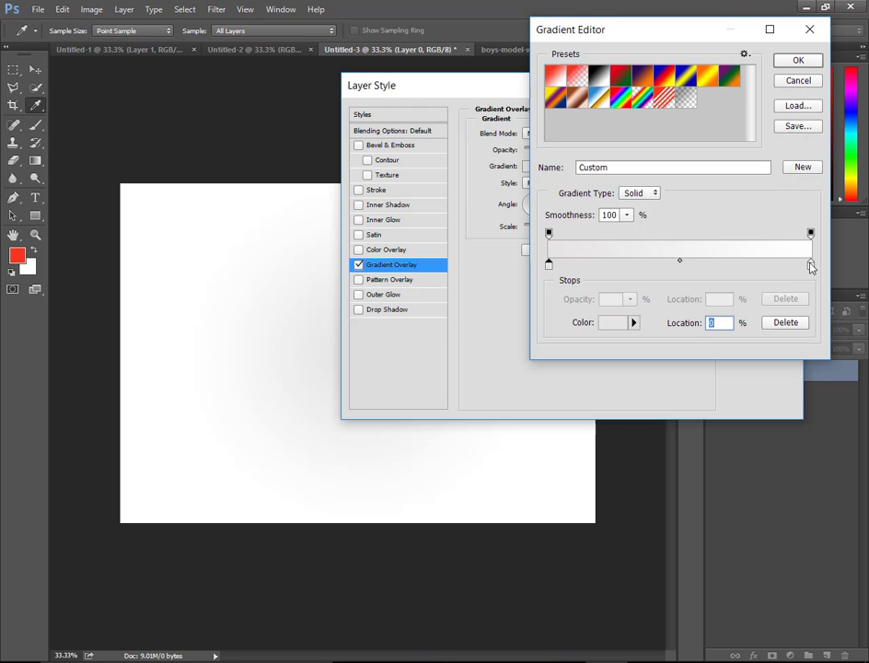
click(607, 323)
drag(262, 204, 261, 218)
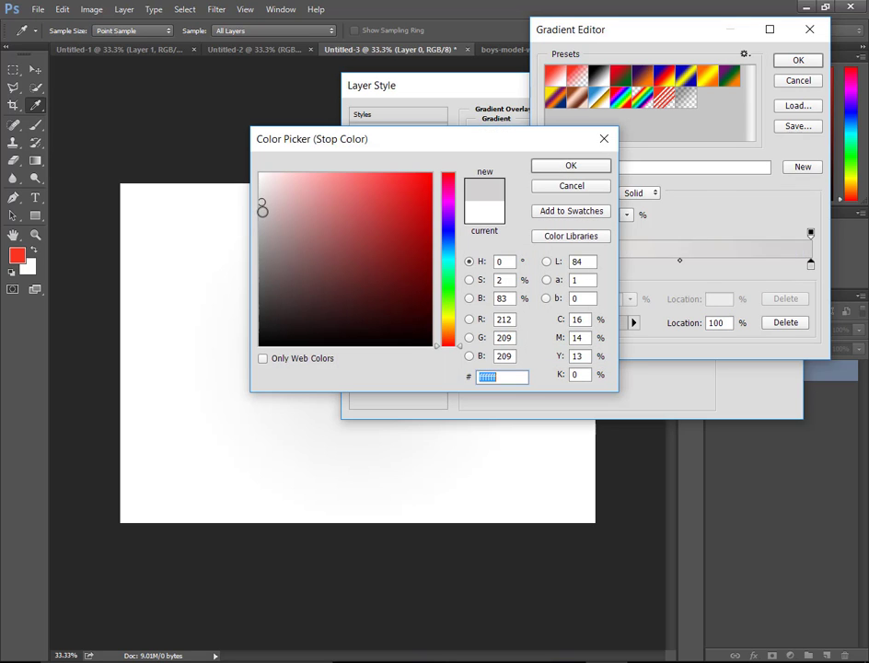
click(566, 166)
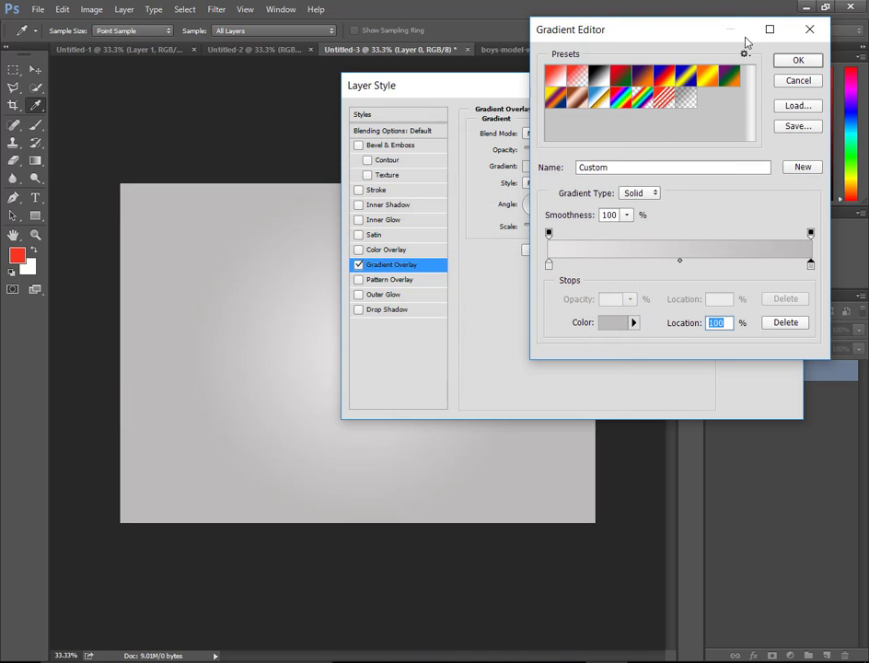
click(792, 61)
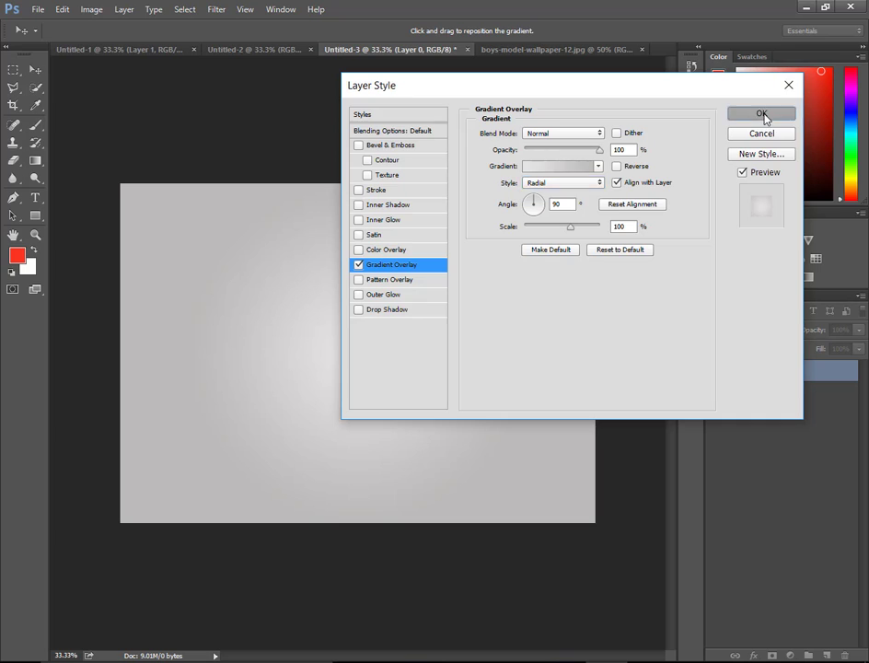
click(764, 111)
- Drag the face silhouette into Untitled-3 as Layer 1 above the gradient and position it
click(534, 51)
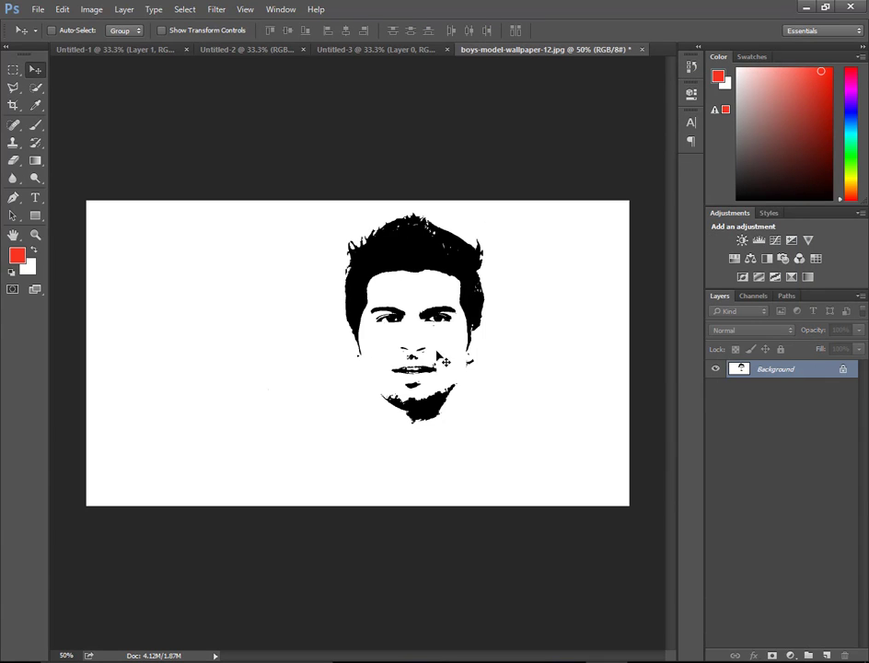
click(388, 52)
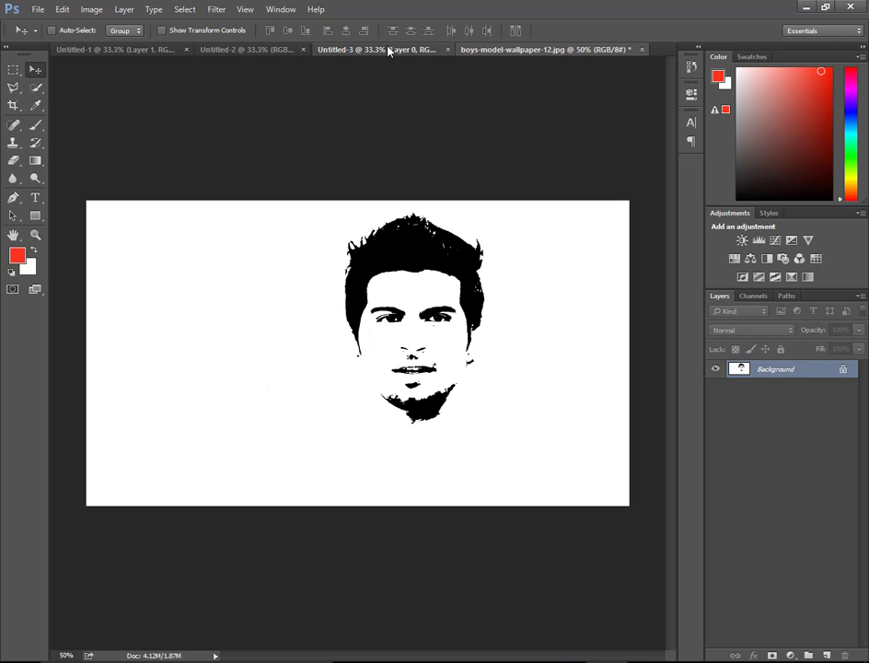
click(493, 51)
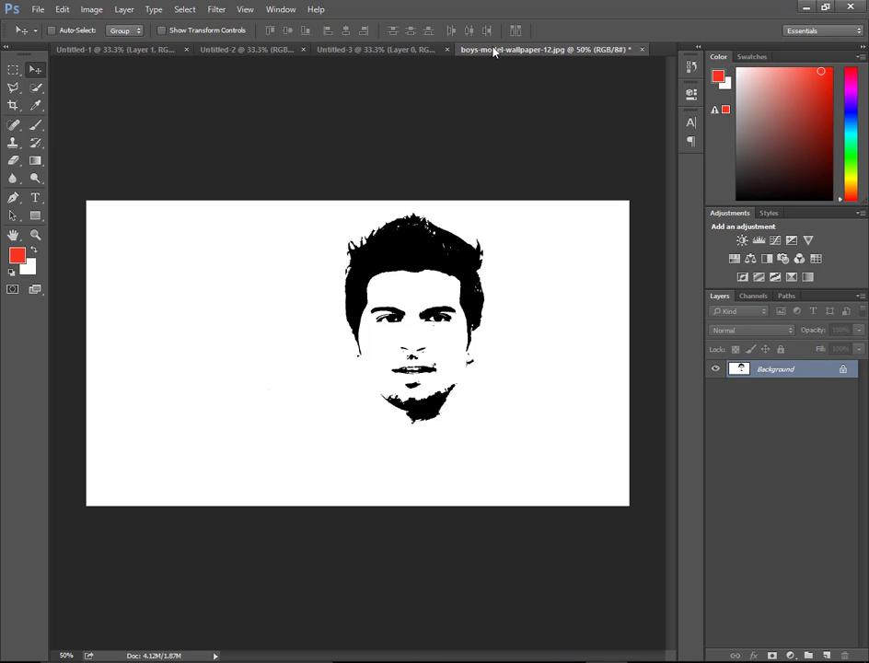
drag(421, 224, 535, 47)
drag(433, 276, 441, 53)
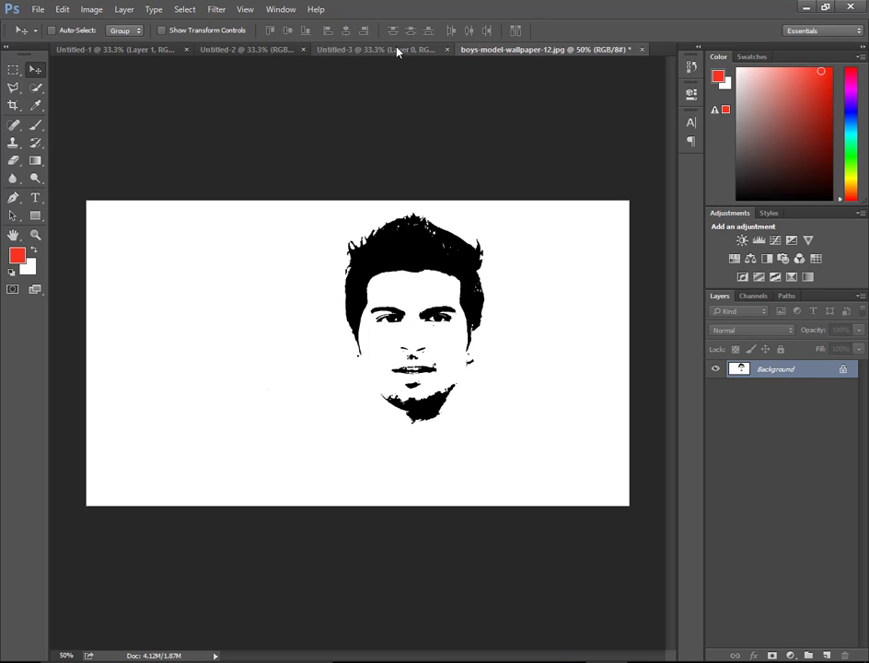
click(532, 51)
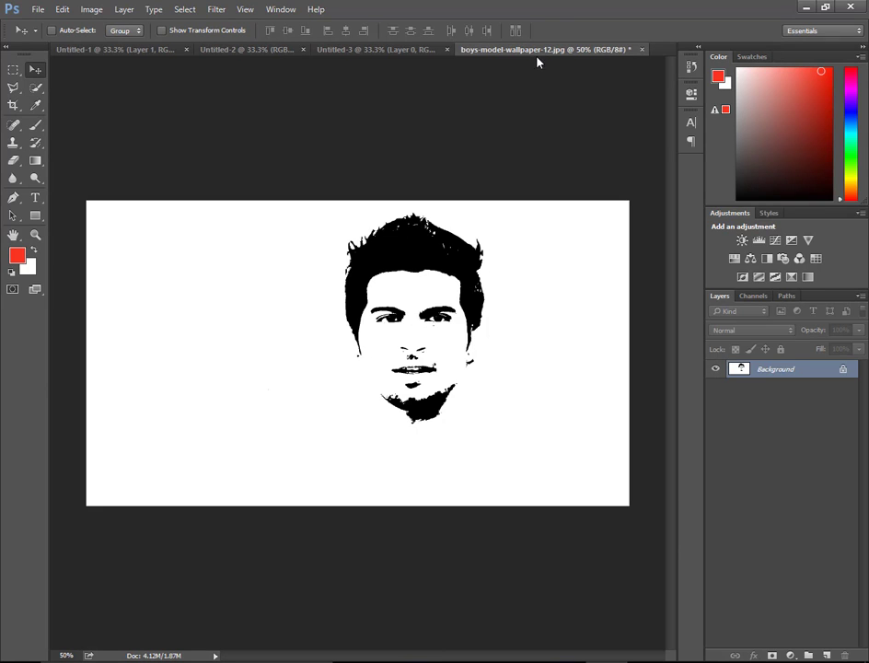
drag(405, 329, 391, 52)
drag(390, 52, 359, 361)
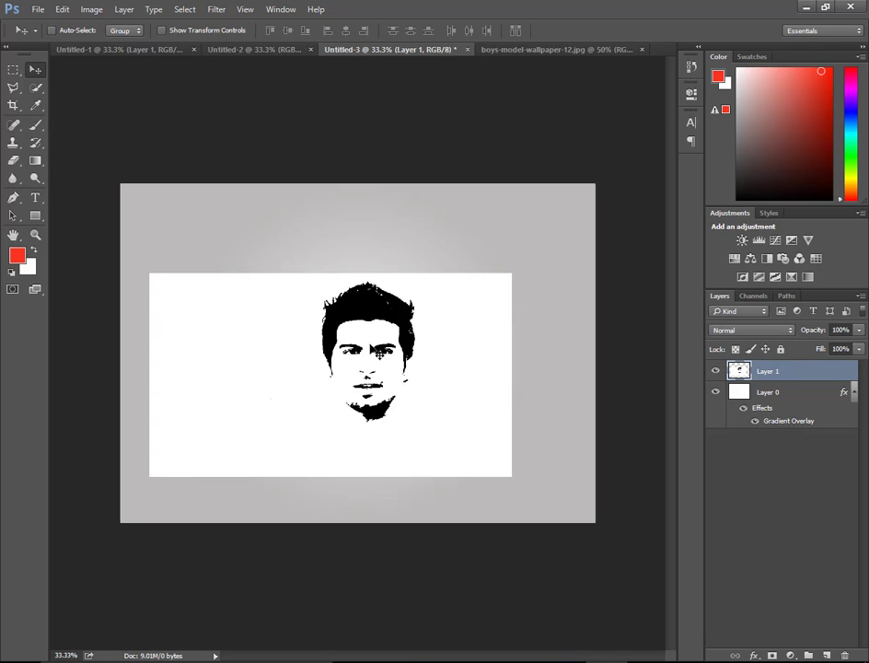
drag(391, 394, 406, 366)
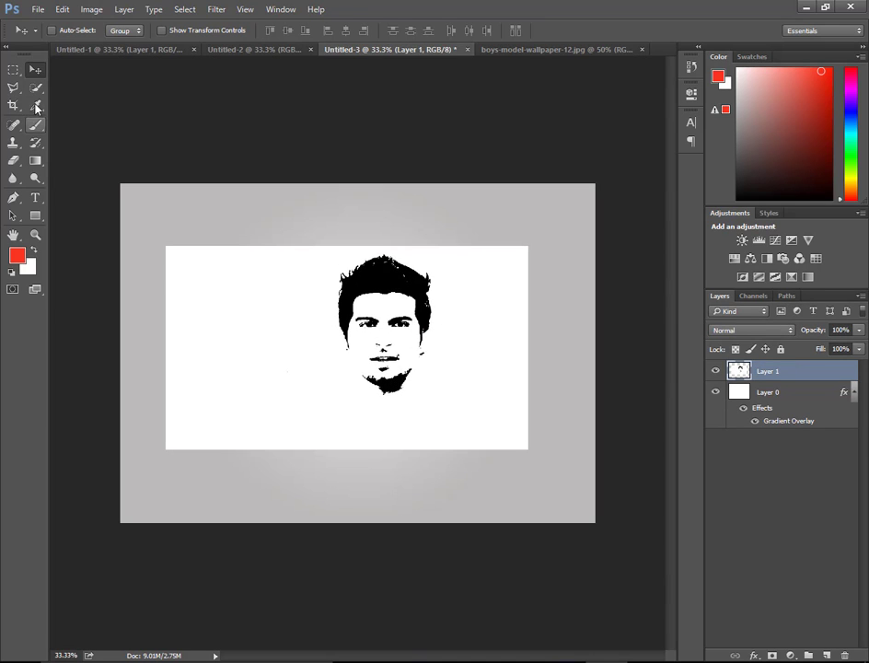
click(17, 163)
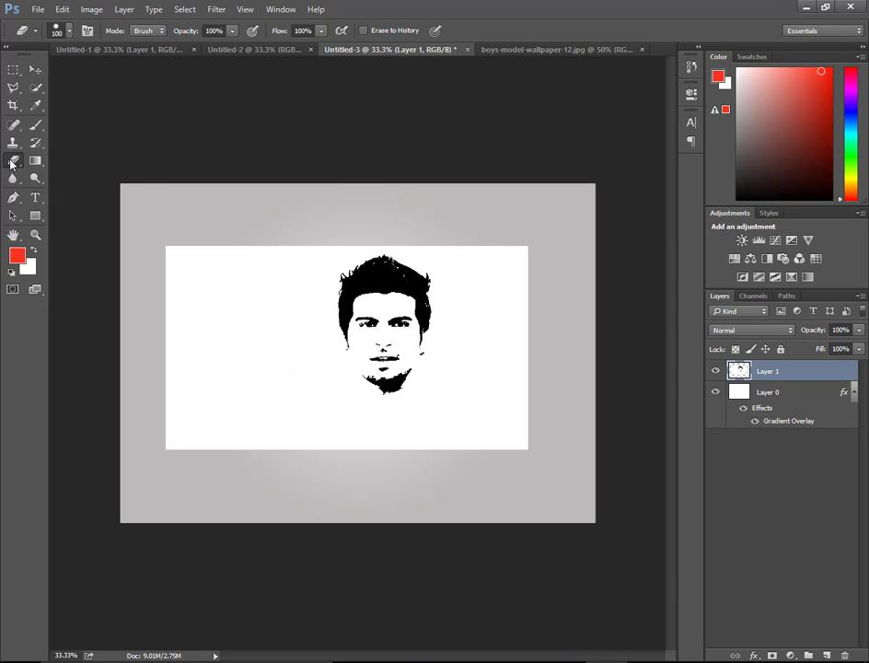
right_click(11, 164)
- Remove the white backdrop around the face with the Magic Eraser and nudge it left
click(74, 184)
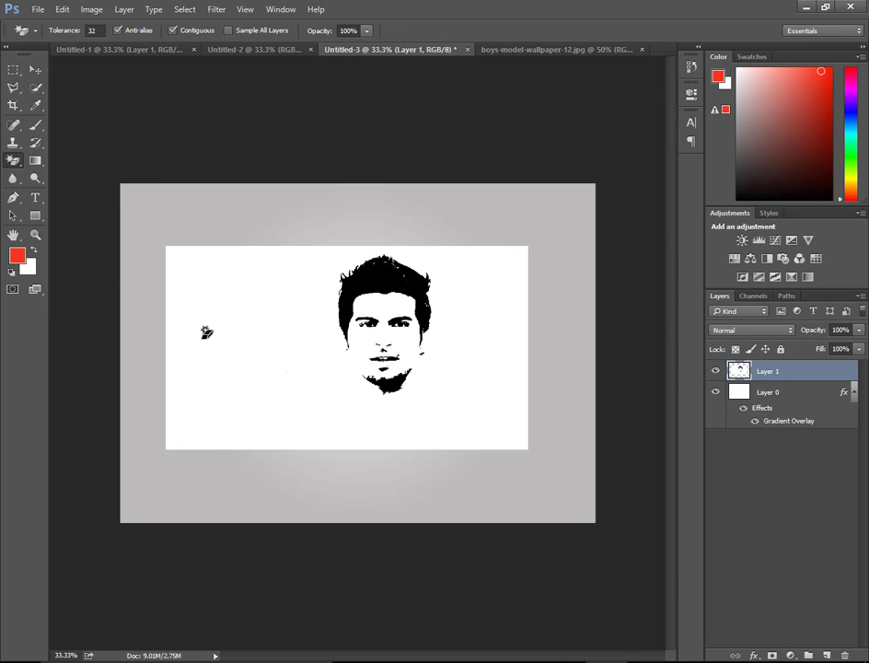
click(204, 332)
click(34, 69)
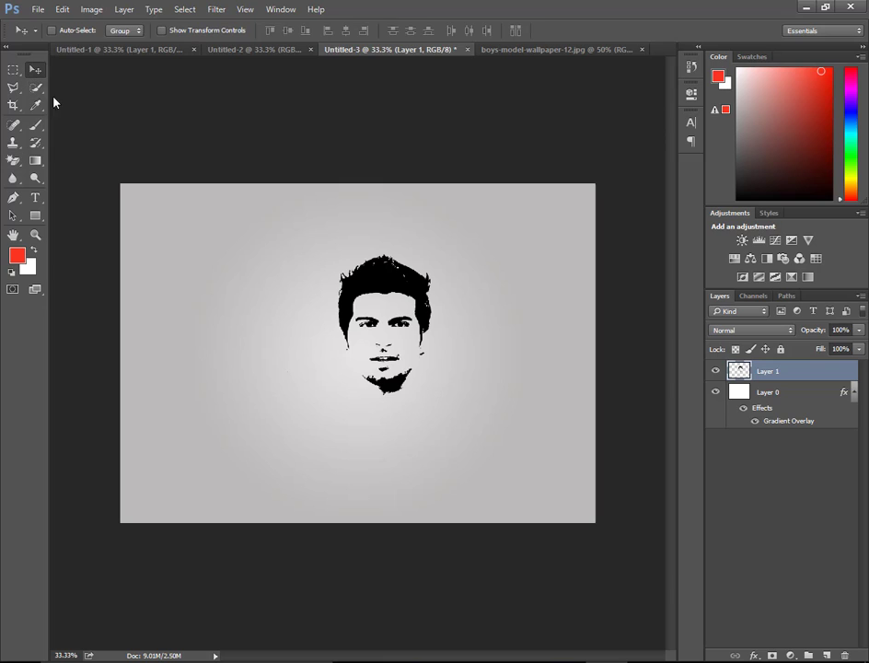
drag(393, 343, 376, 342)
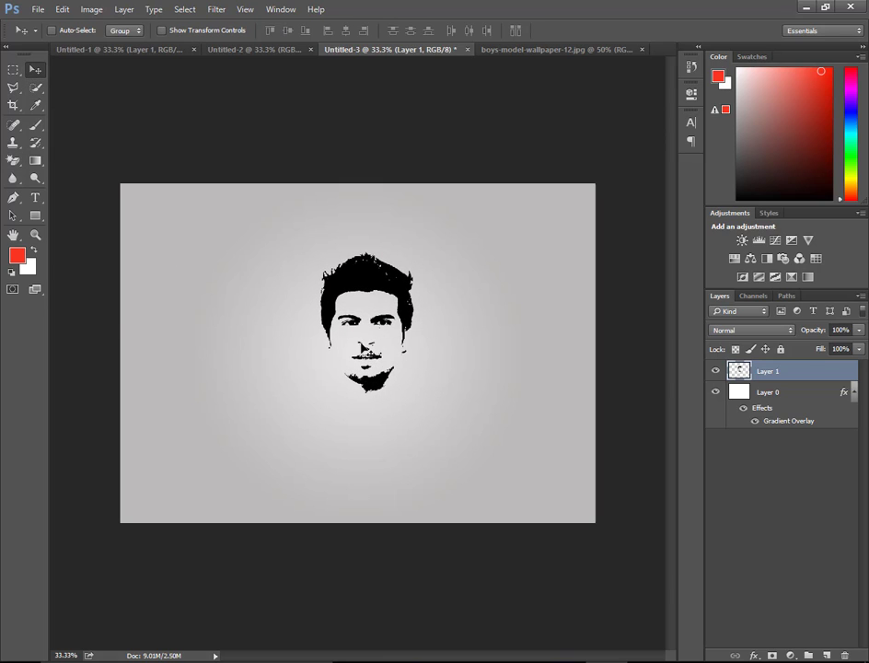
- Enlarge the face to about 118.5% with Free Transform and recentre it
key(ctrl)
key(ctrl+t)
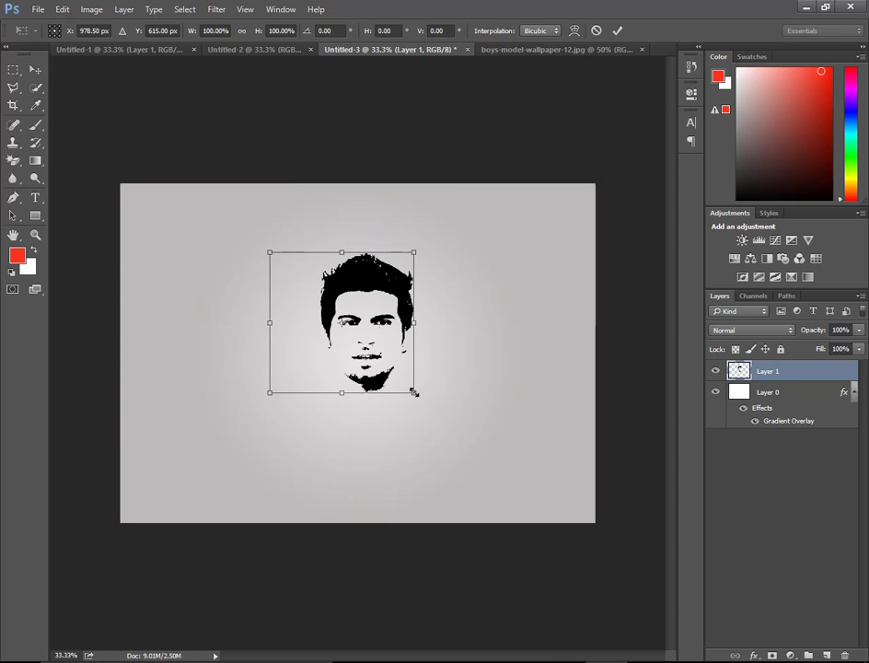
drag(413, 393, 427, 406)
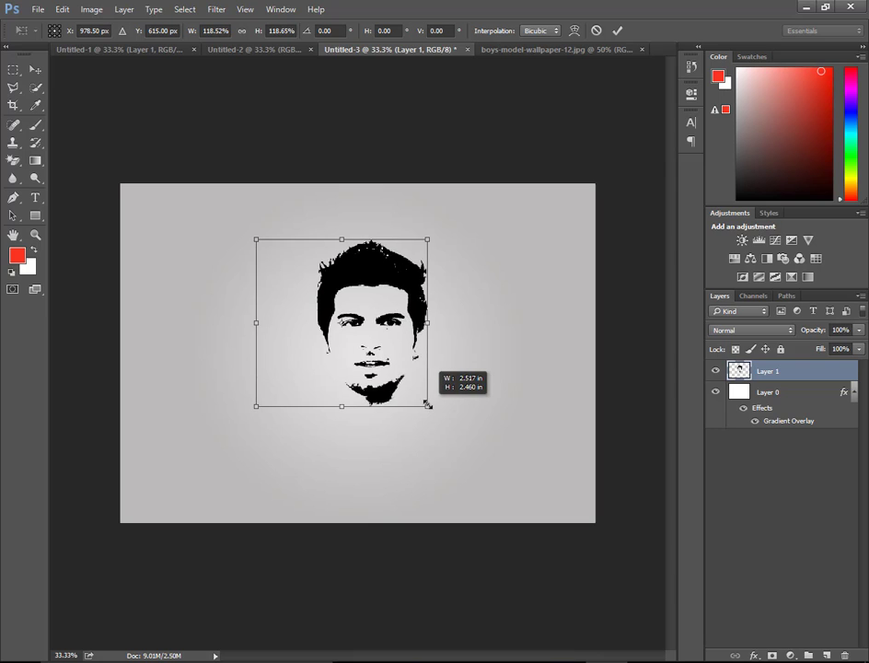
key(Return)
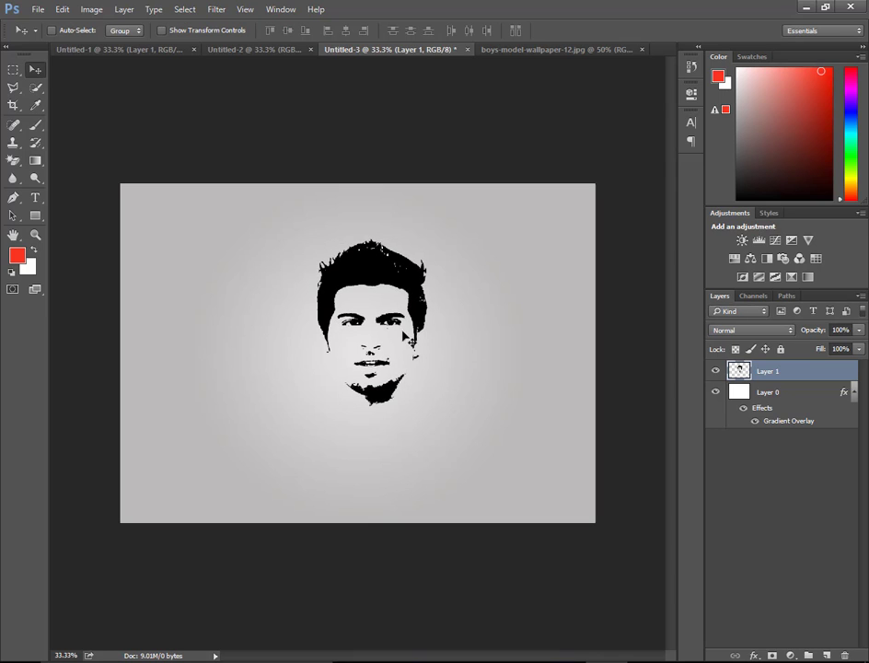
drag(397, 325, 394, 324)
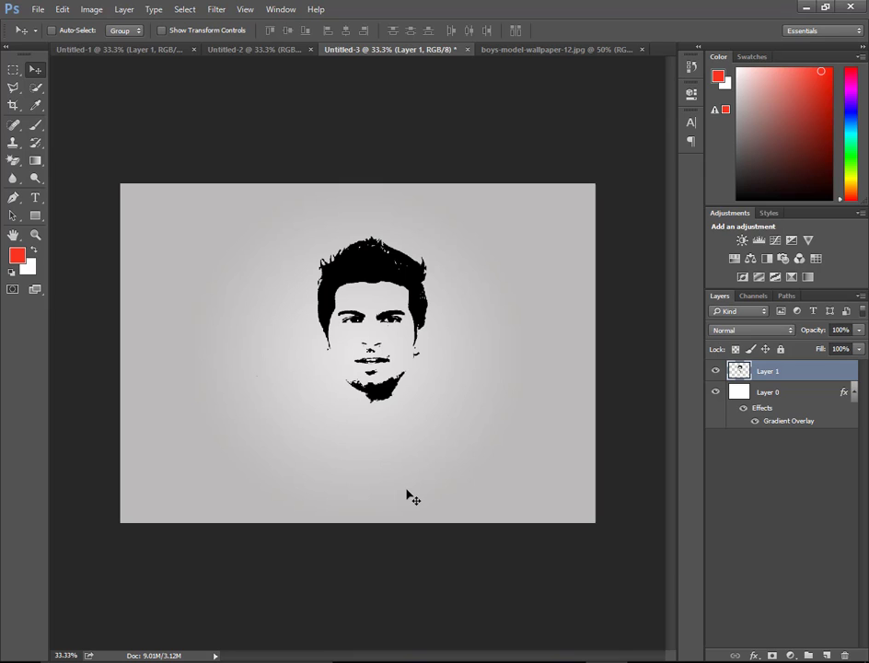
- Start Place Embedded and browse to the D:\hd folder
click(35, 10)
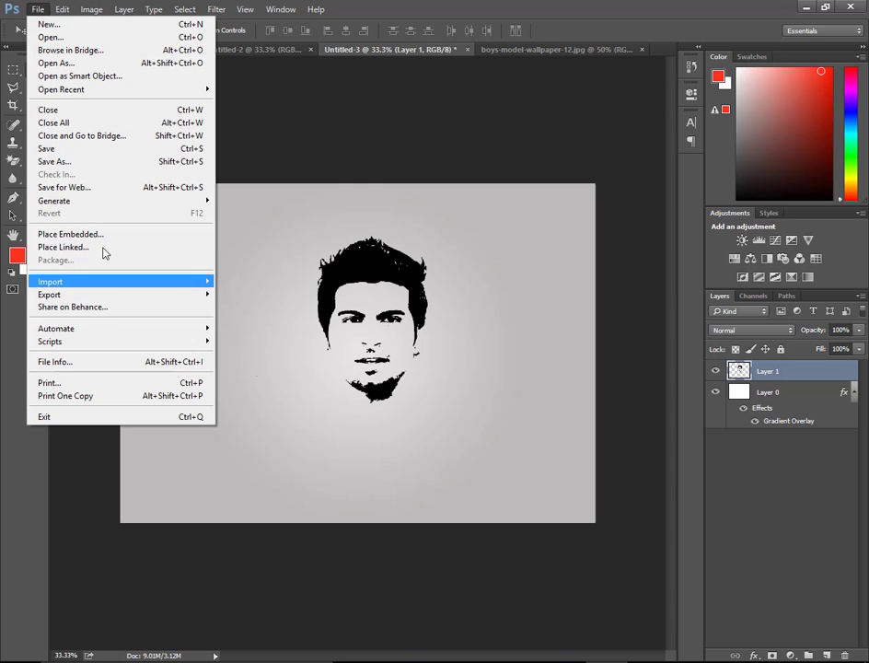
click(100, 235)
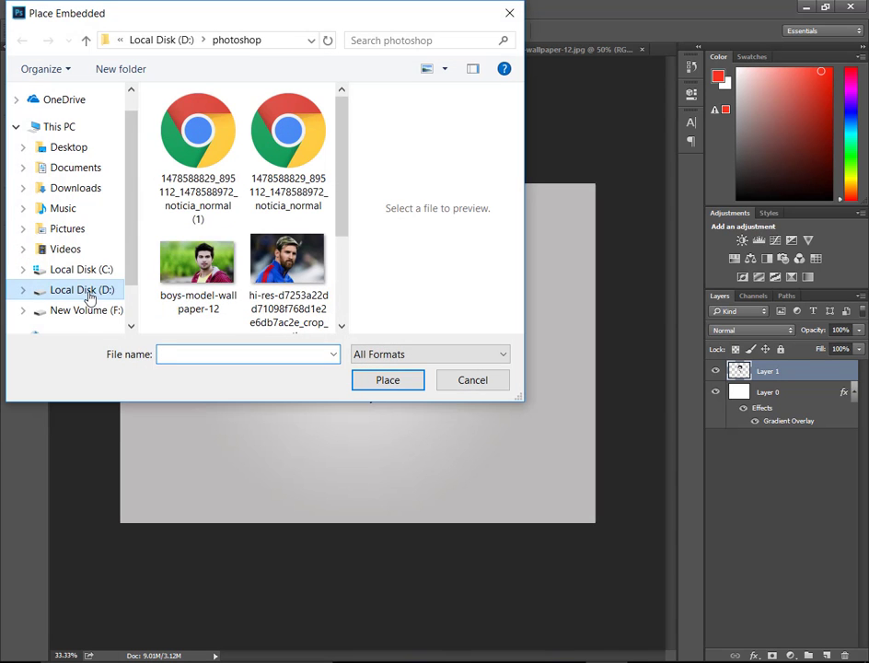
click(88, 293)
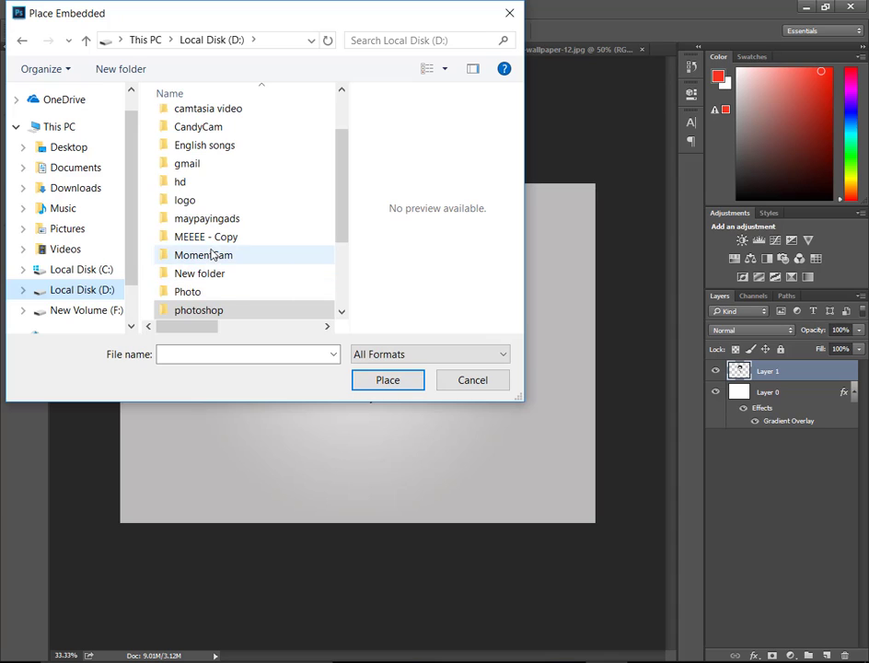
click(187, 183)
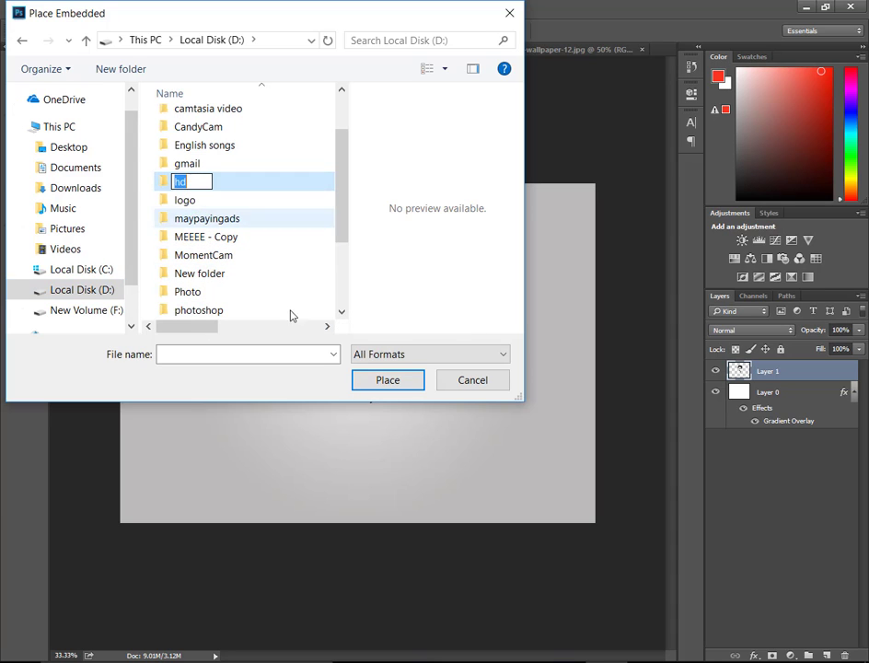
click(371, 381)
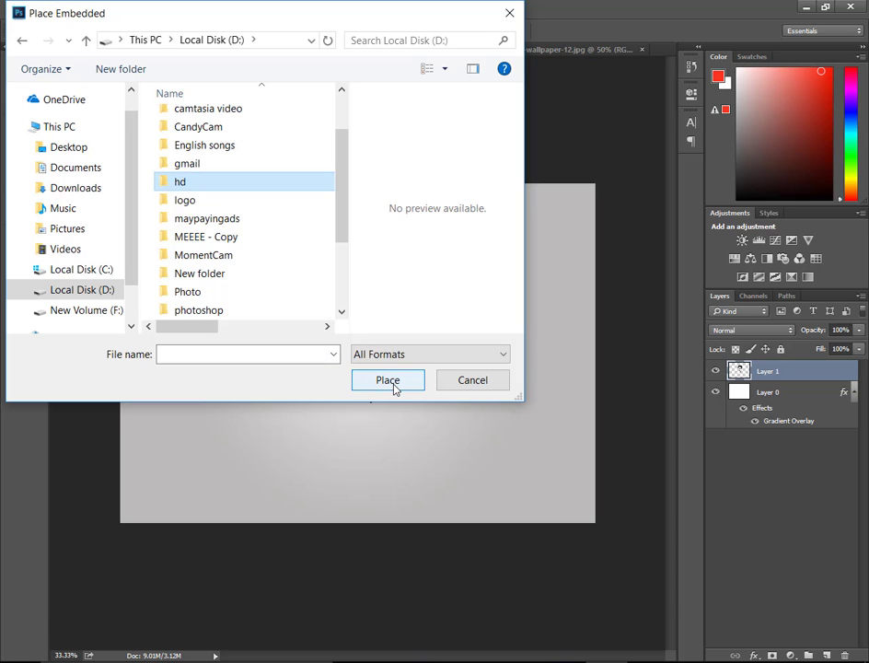
click(381, 381)
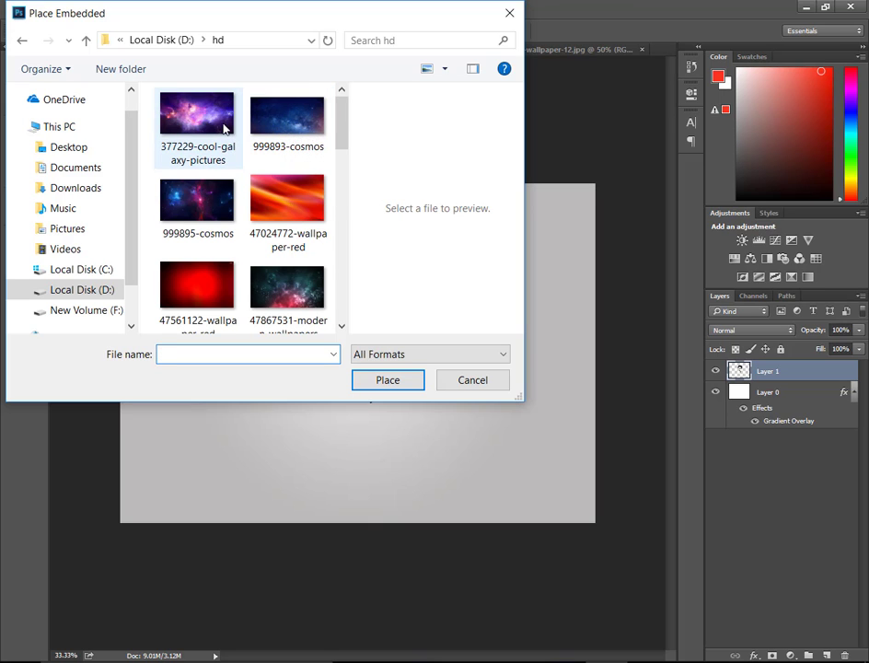
- Place maxresdefault (1) and scale it up to cover the whole canvas
scroll(260, 140, down, 3)
scroll(260, 136, down, 3)
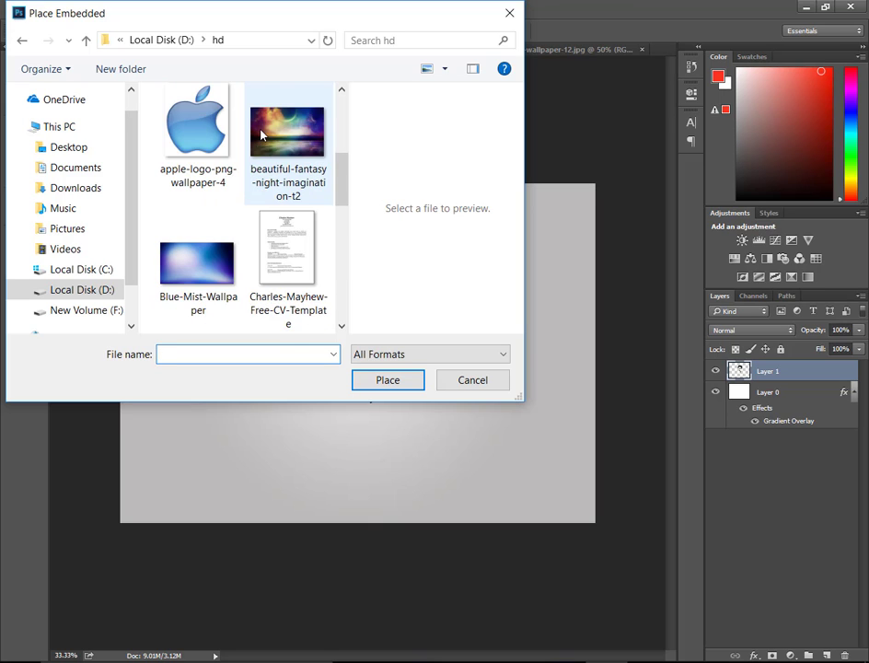
scroll(260, 135, down, 3)
scroll(261, 135, down, 2)
scroll(261, 135, down, 2)
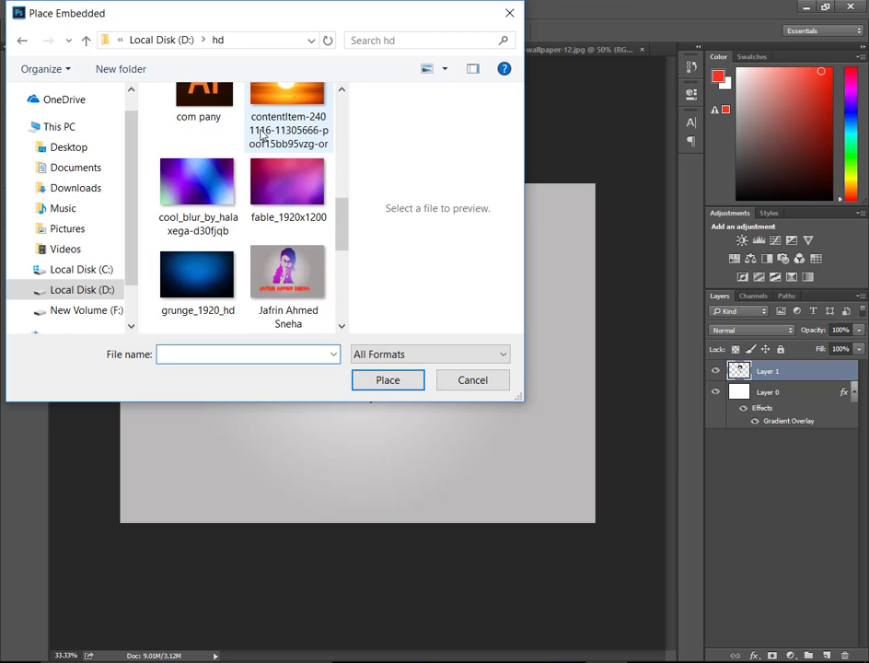
scroll(261, 135, down, 3)
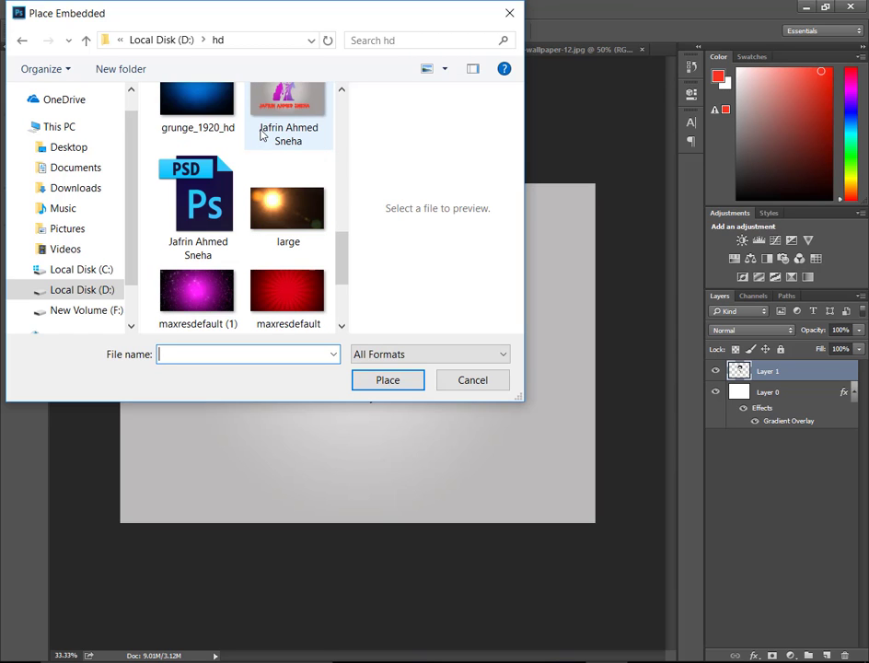
click(219, 290)
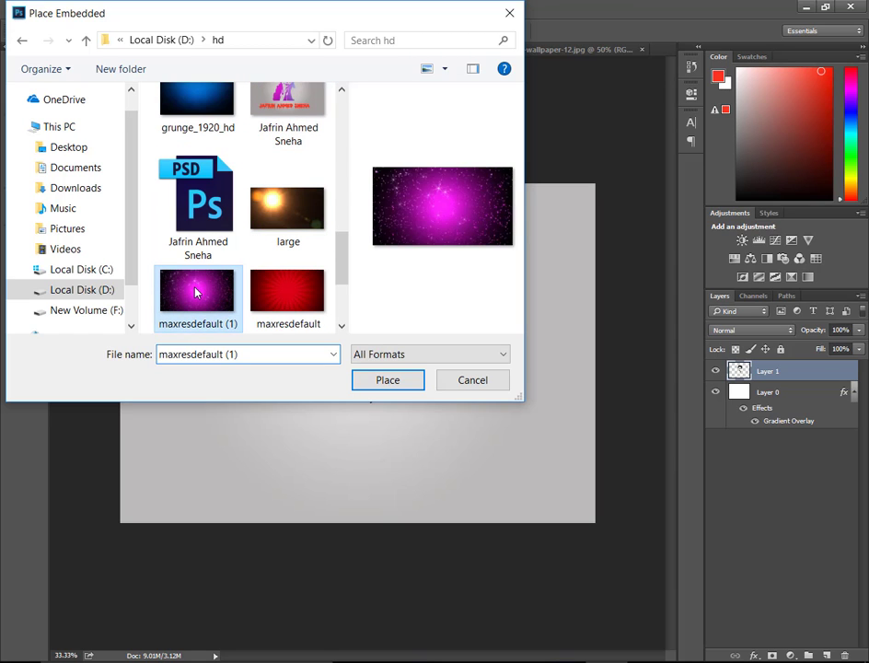
click(387, 380)
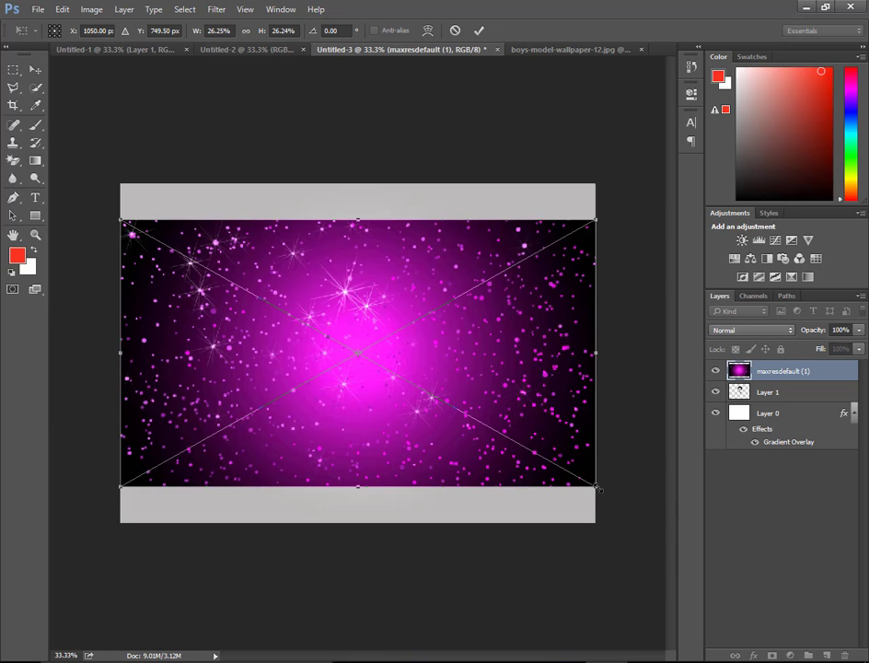
drag(598, 489, 677, 545)
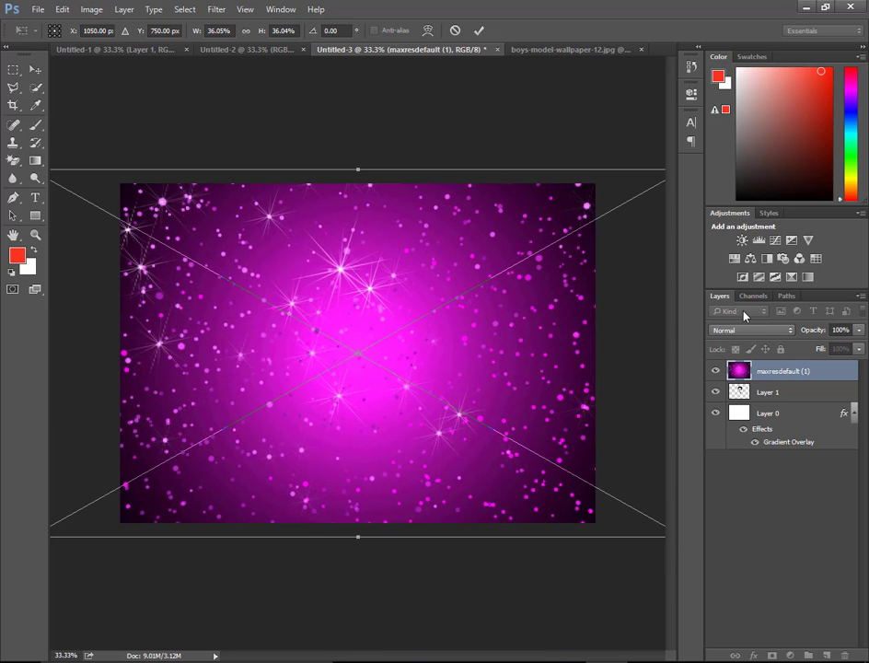
- Commit the placed image, cycle through blend modes, and set maxresdefault (1) to Lighter Color
key(Return)
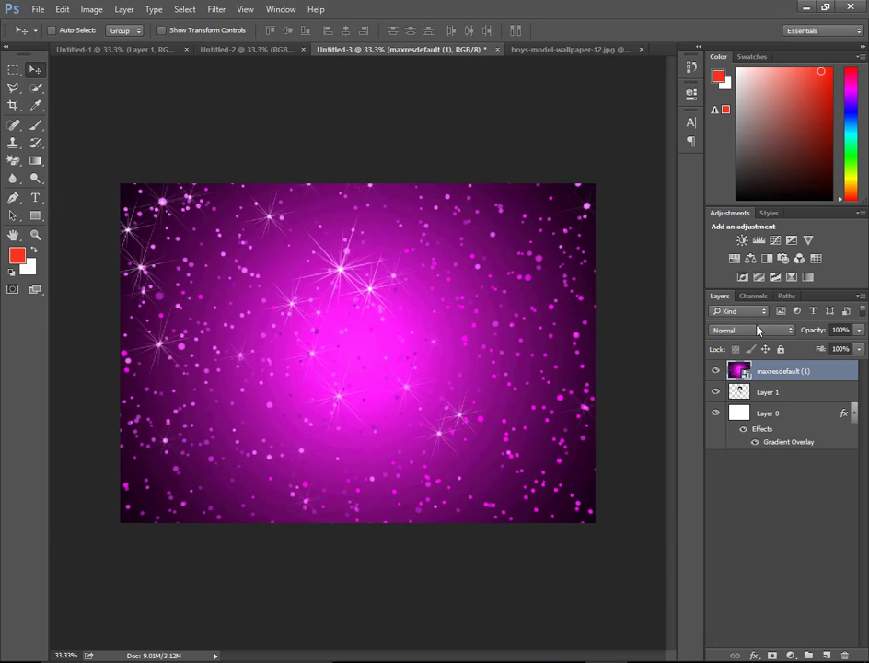
click(747, 330)
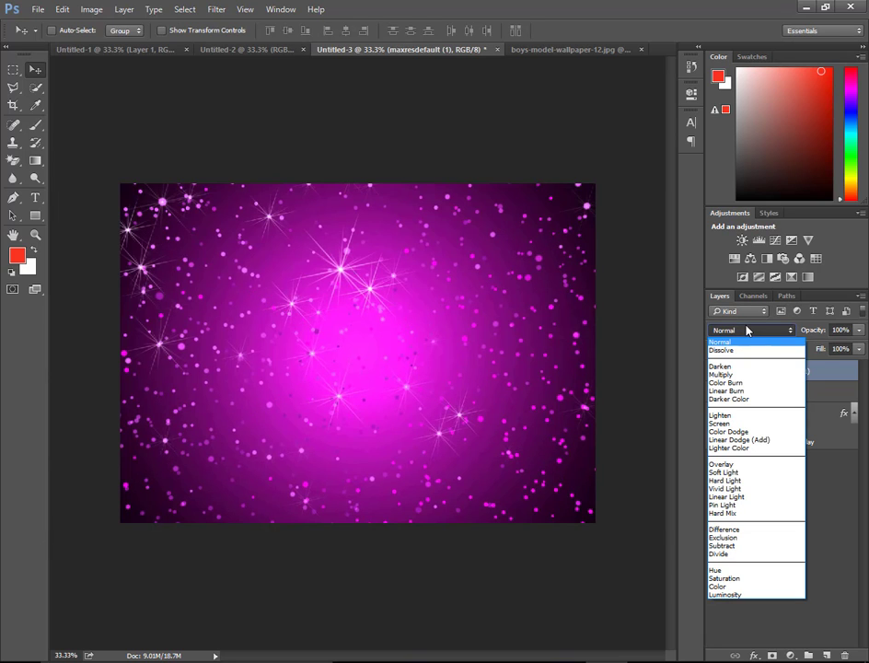
click(747, 330)
scroll(747, 329, down, 2)
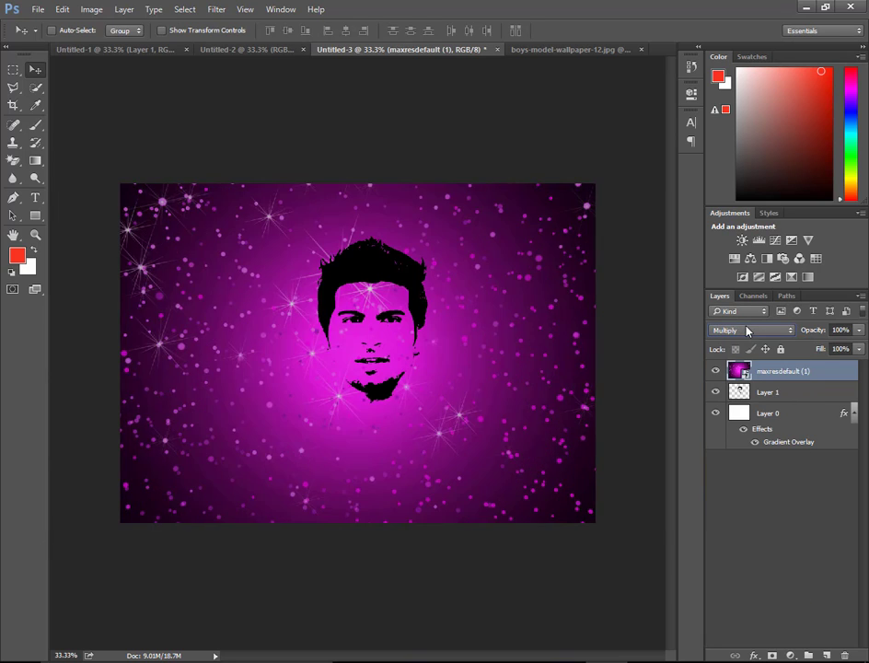
scroll(747, 330, down, 2)
scroll(747, 330, down, 1)
scroll(747, 330, down, 1)
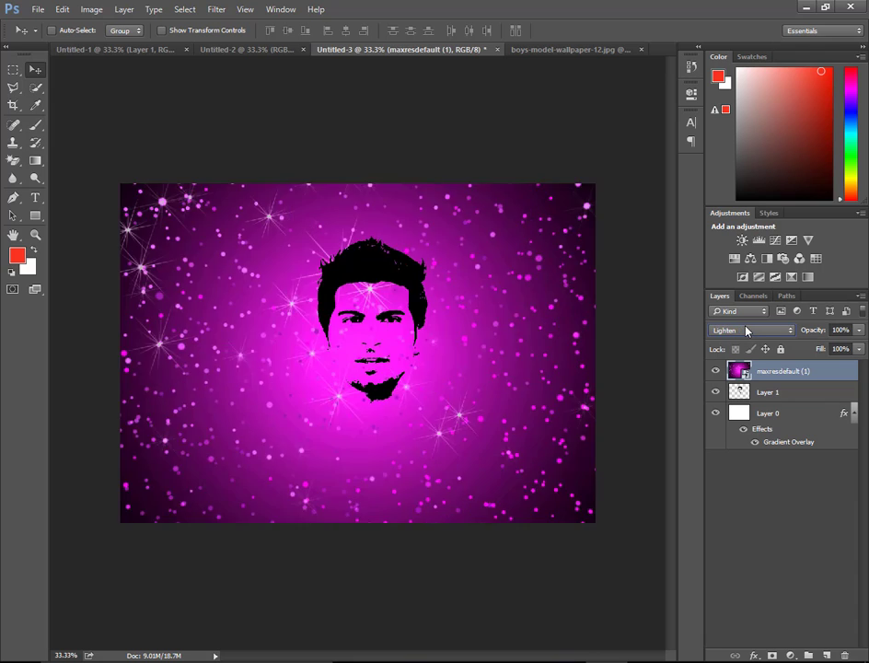
scroll(747, 330, down, 1)
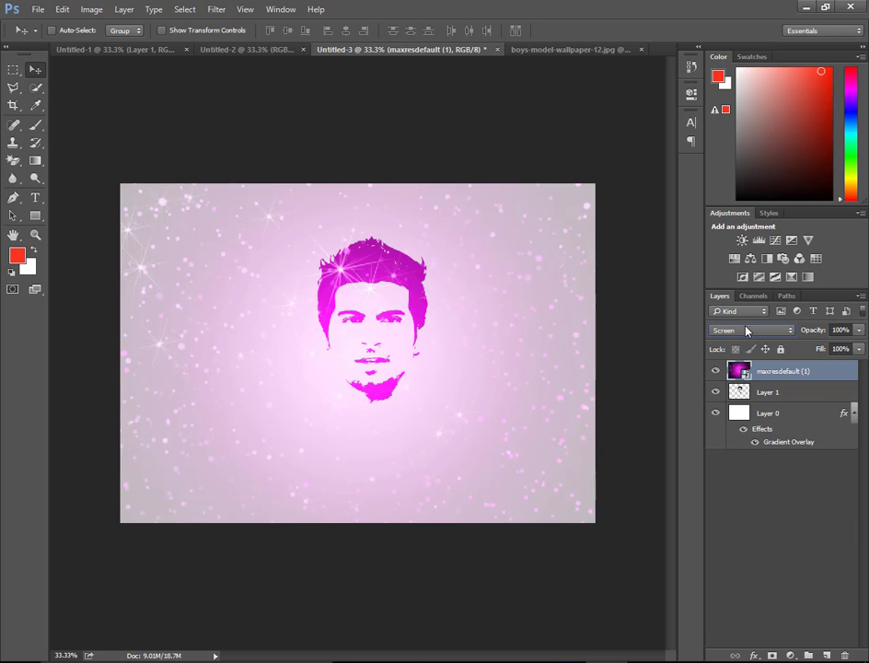
scroll(747, 331, down, 1)
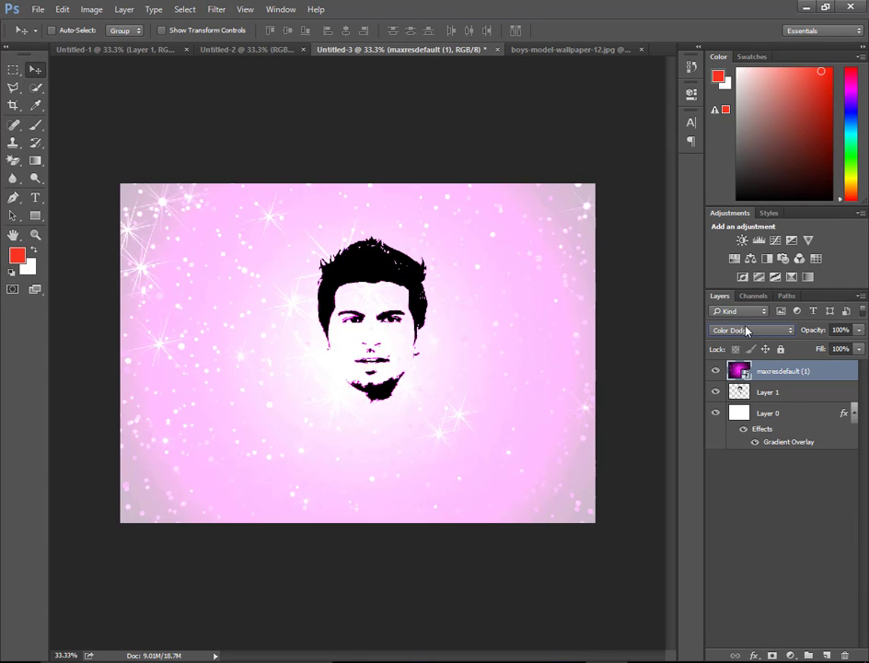
scroll(747, 331, down, 1)
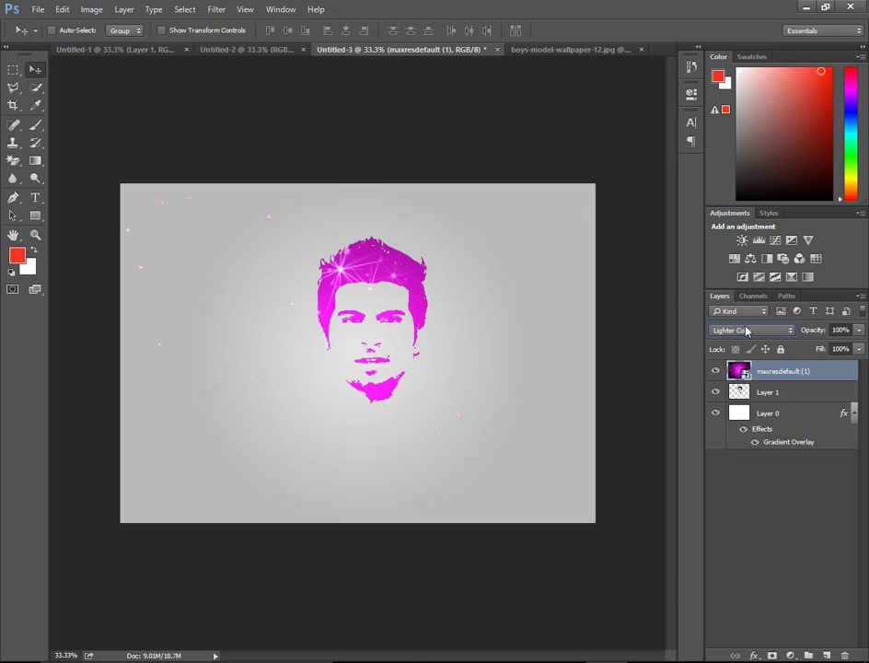
scroll(746, 331, down, 1)
scroll(747, 330, down, 1)
scroll(747, 331, down, 1)
scroll(747, 331, up, 4)
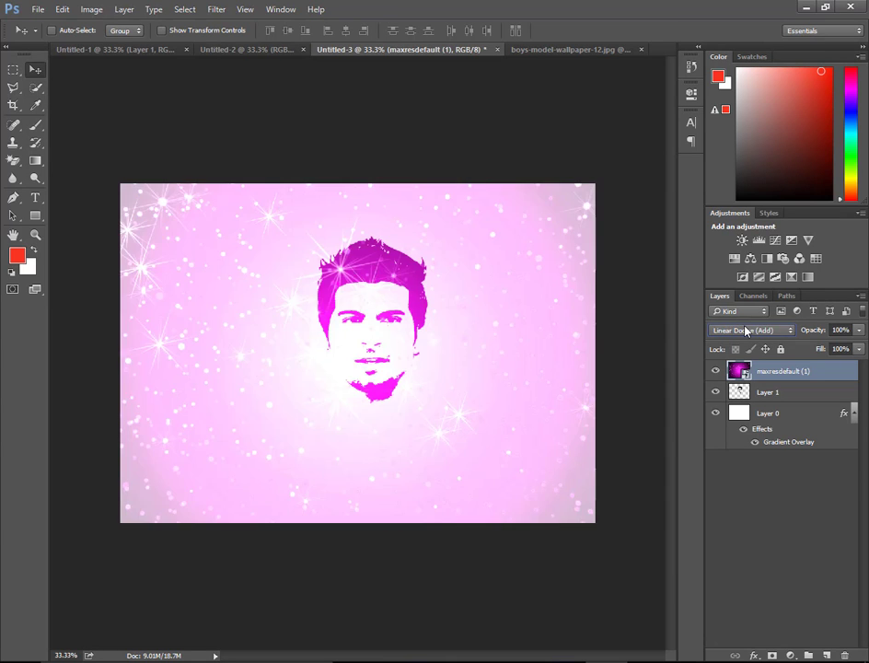
scroll(746, 331, down, 3)
scroll(746, 330, down, 2)
scroll(746, 330, down, 1)
scroll(746, 331, down, 1)
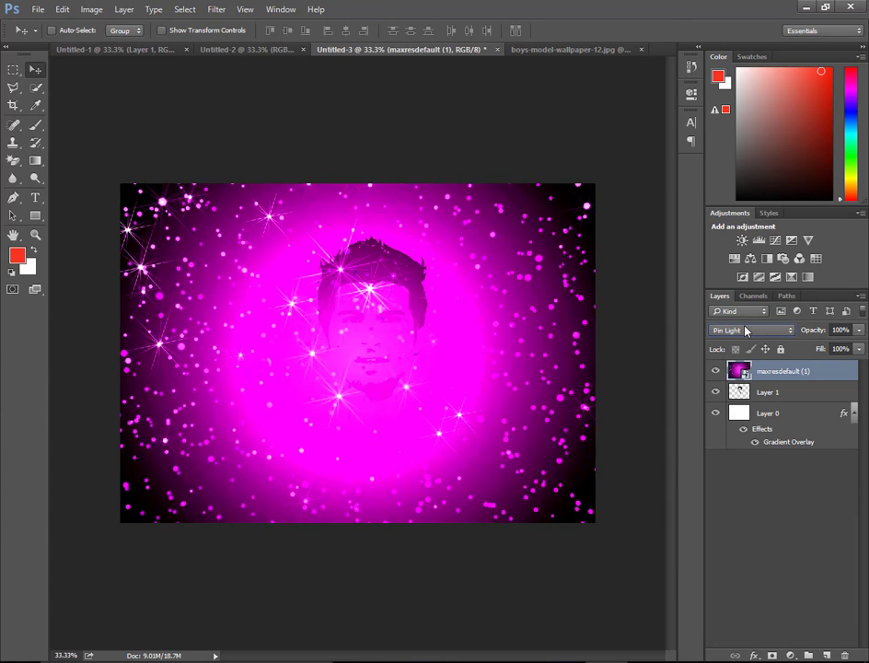
scroll(746, 331, down, 1)
scroll(746, 331, down, 2)
scroll(746, 331, down, 1)
scroll(746, 331, down, 2)
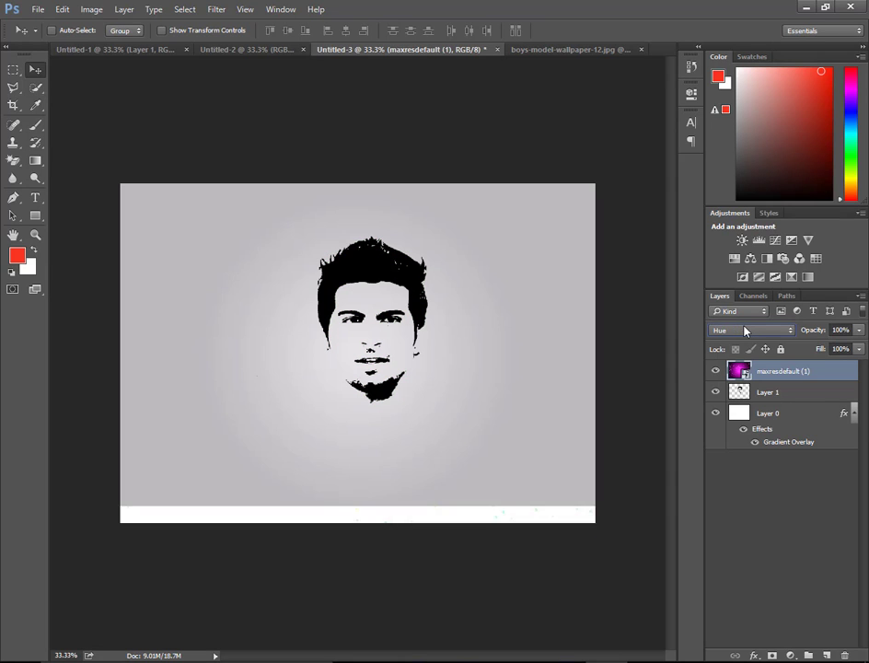
scroll(746, 330, down, 2)
scroll(746, 330, down, 1)
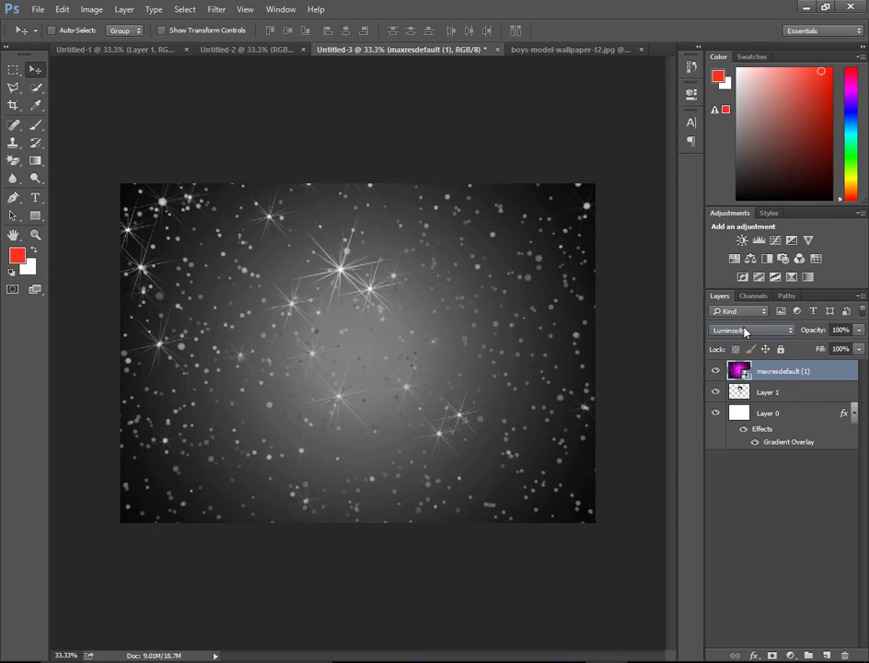
scroll(746, 331, up, 1)
scroll(746, 331, up, 2)
scroll(746, 331, up, 1)
scroll(746, 330, up, 1)
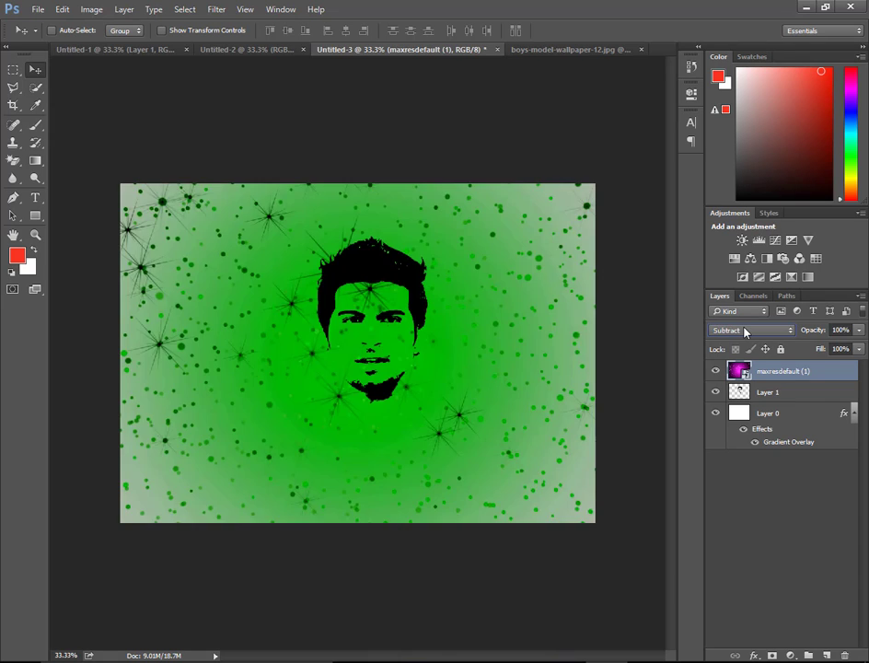
scroll(746, 331, up, 1)
scroll(746, 331, up, 1)
scroll(746, 331, up, 2)
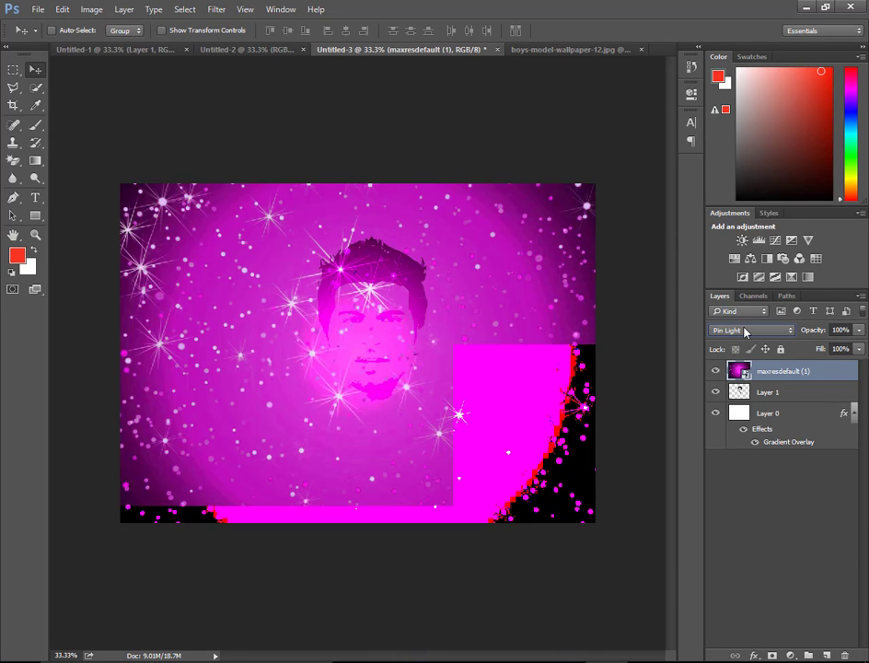
scroll(746, 331, up, 1)
scroll(746, 331, up, 1)
scroll(746, 331, up, 1)
scroll(746, 330, up, 2)
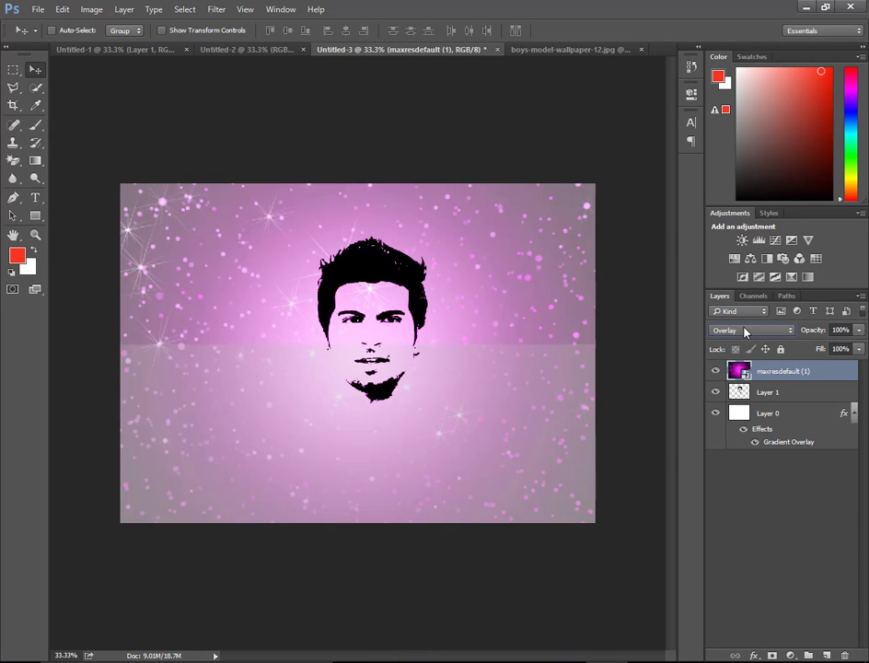
scroll(746, 332, up, 1)
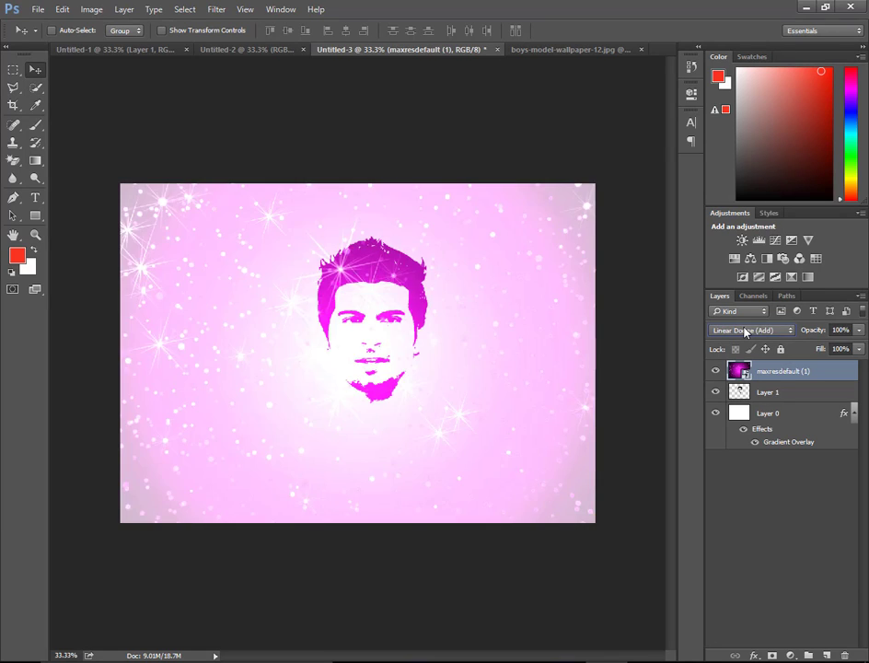
scroll(746, 332, down, 1)
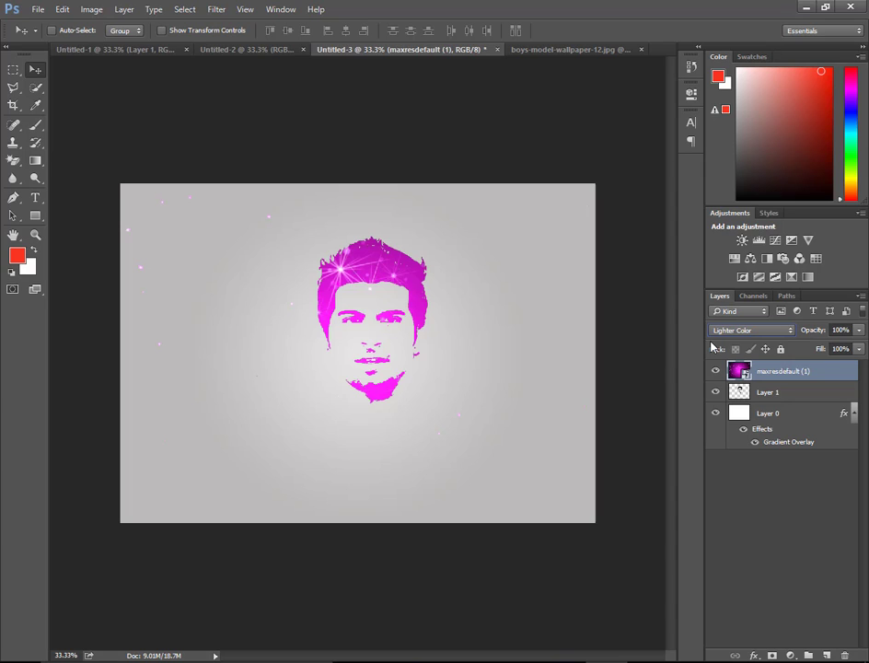
- Hide maxresdefault (1) and place 999893-cosmos from the hd folder as a new layer
click(715, 371)
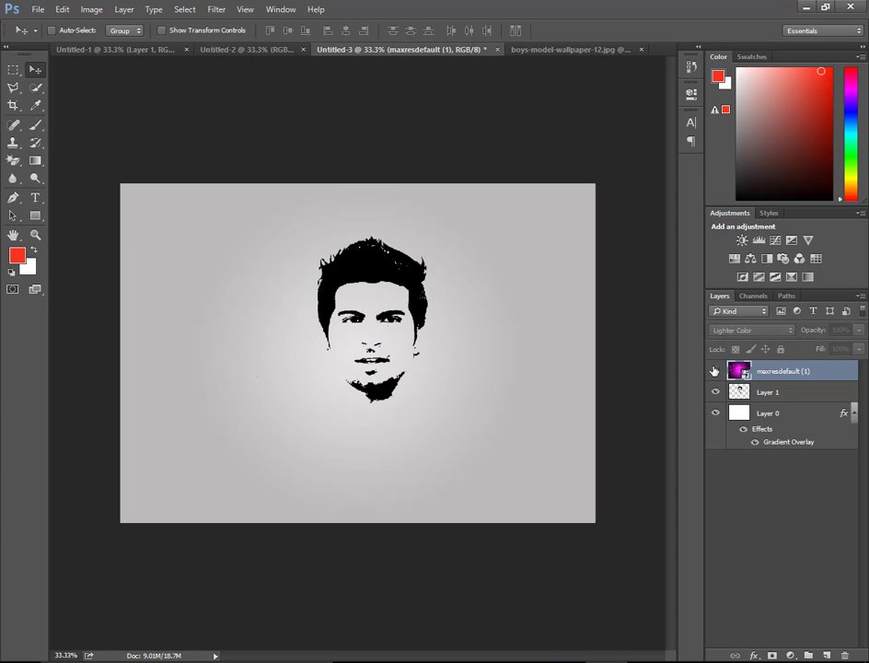
click(37, 8)
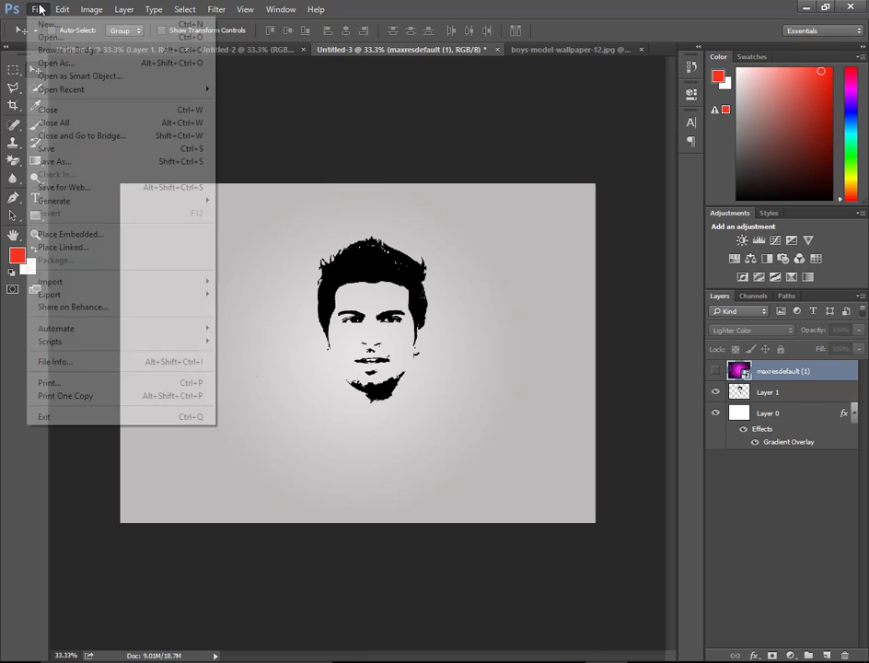
click(92, 235)
scroll(226, 152, down, 5)
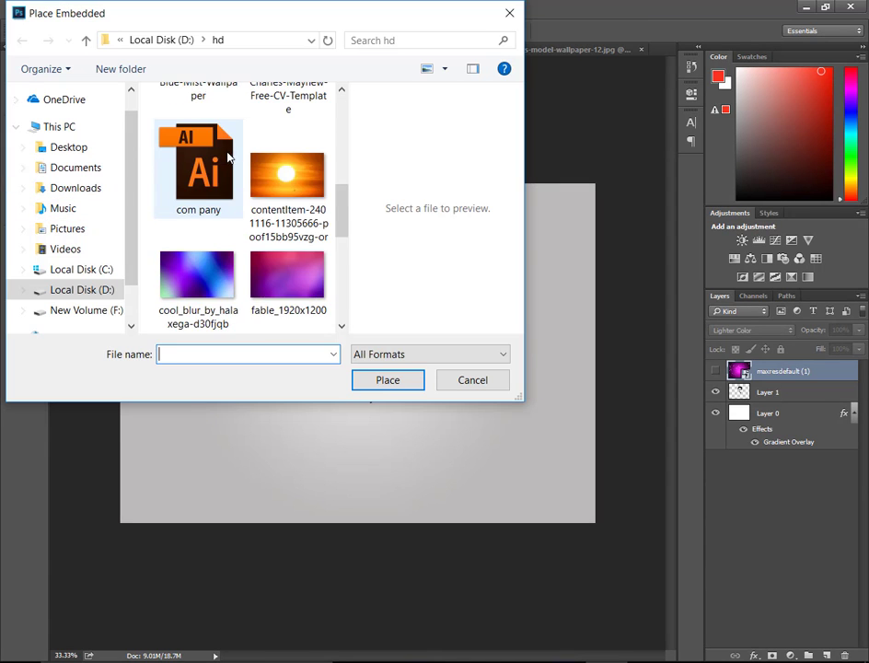
scroll(232, 184, down, 3)
scroll(238, 202, down, 2)
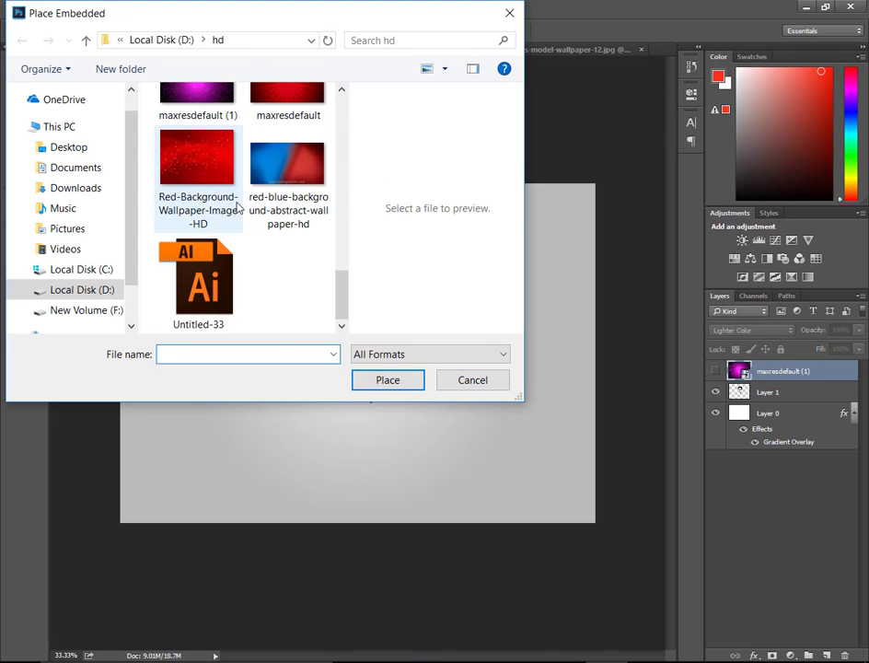
scroll(244, 192, up, 1)
scroll(245, 192, up, 1)
scroll(245, 191, up, 1)
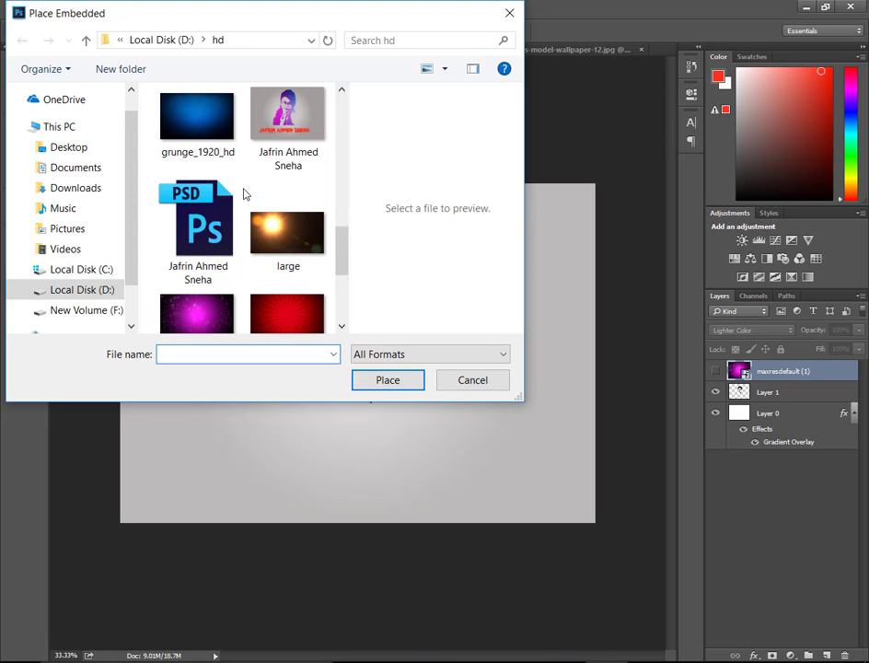
scroll(244, 191, up, 3)
scroll(244, 191, up, 1)
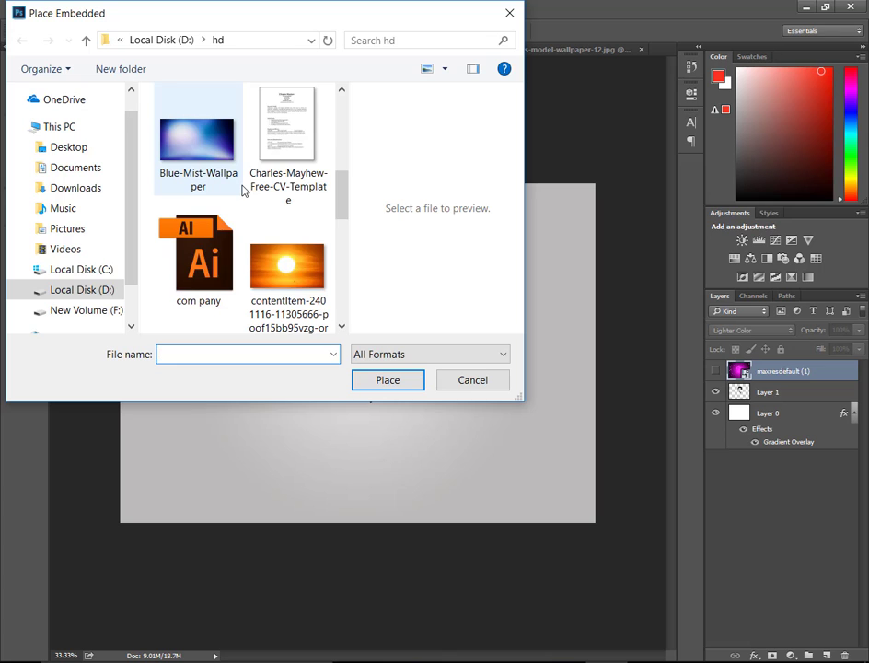
scroll(244, 191, up, 2)
scroll(245, 178, down, 1)
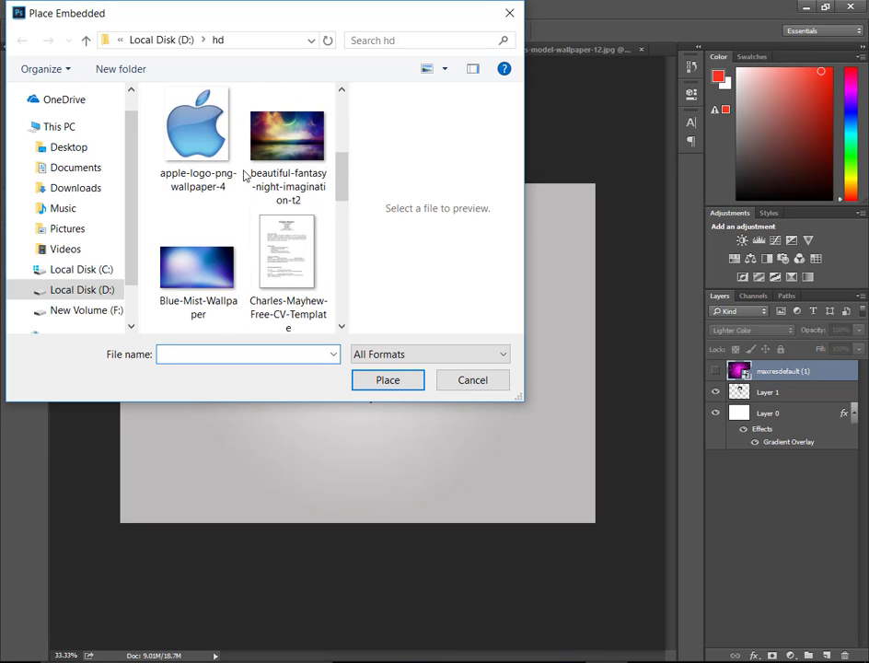
scroll(252, 152, up, 3)
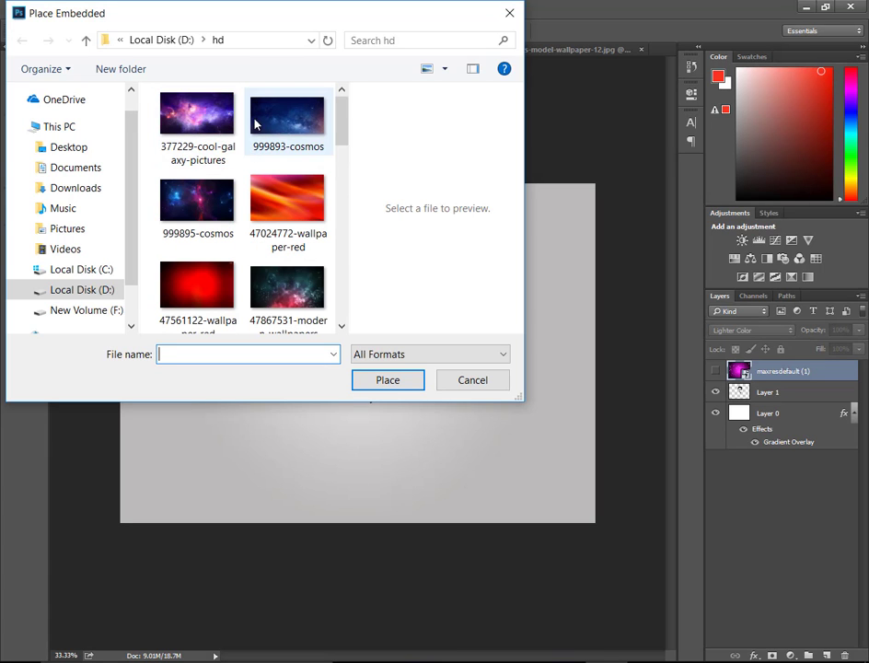
click(286, 114)
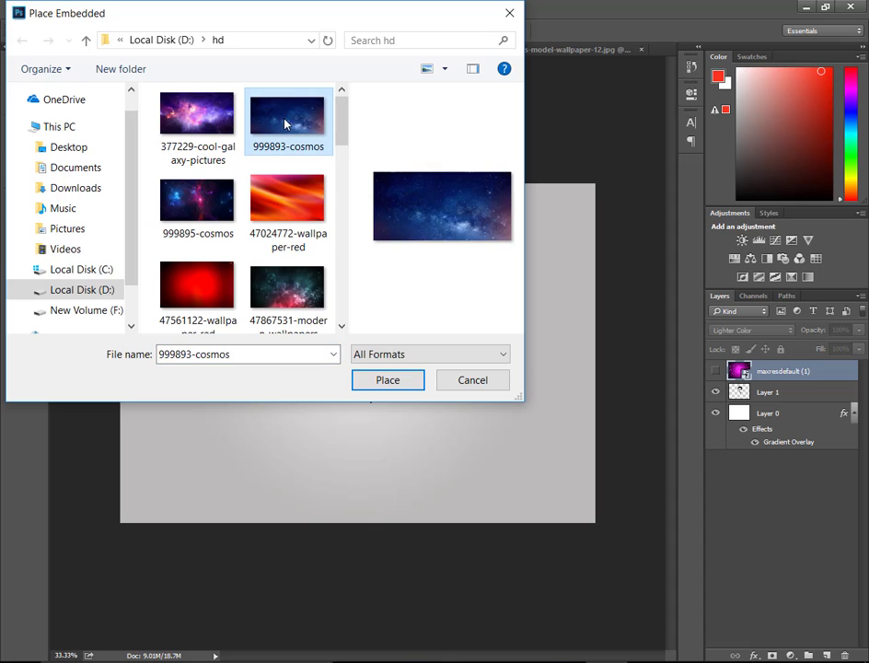
click(383, 379)
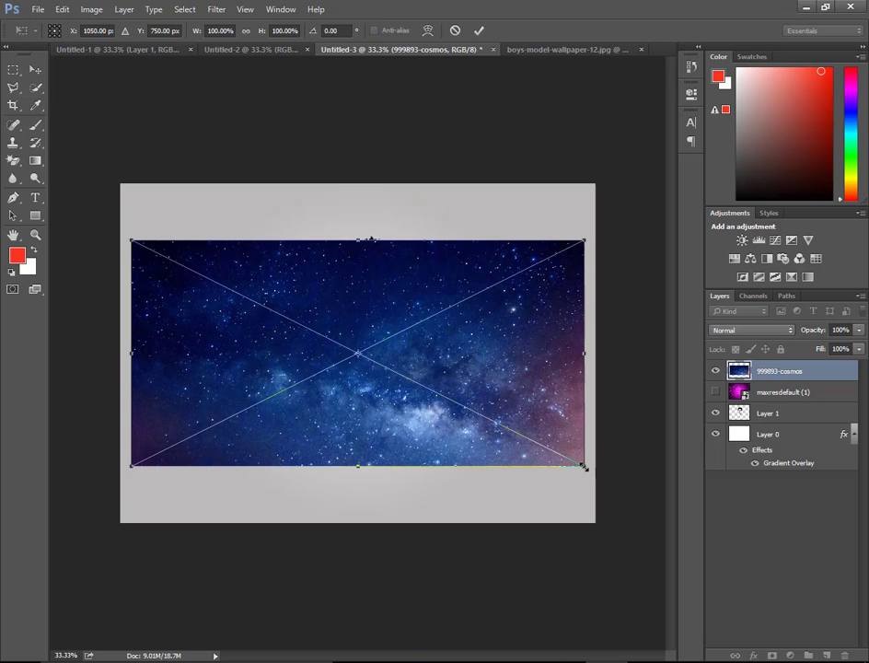
- Scale the cosmos image up to about 218% and shift it up-left to fill the canvas
drag(584, 466, 673, 552)
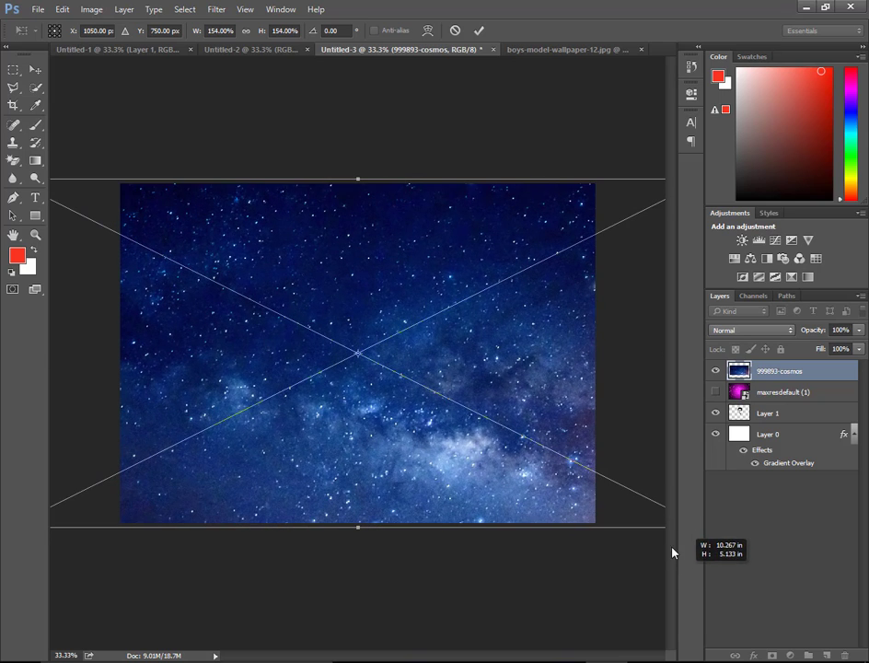
drag(363, 416, 107, 342)
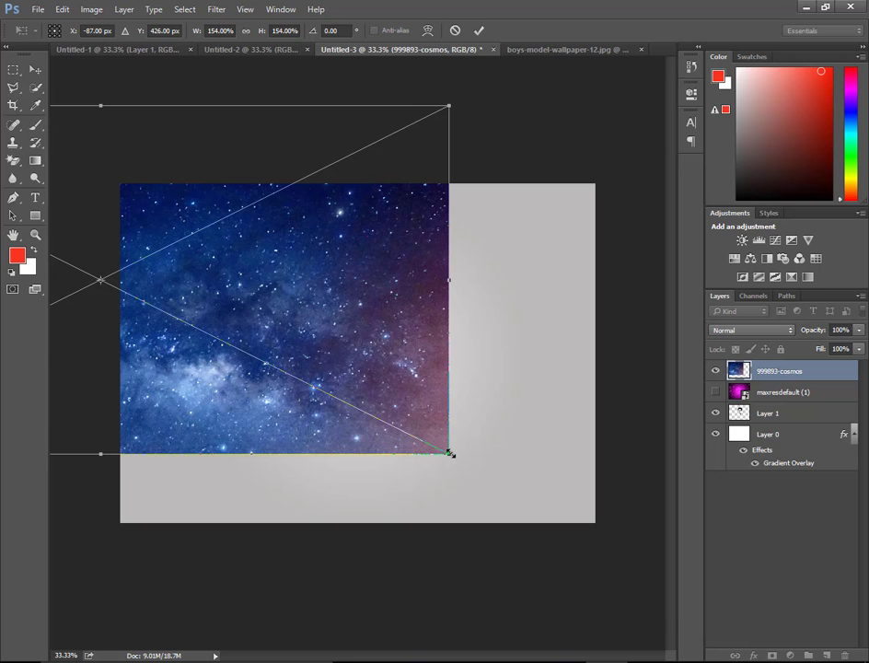
drag(449, 453, 596, 527)
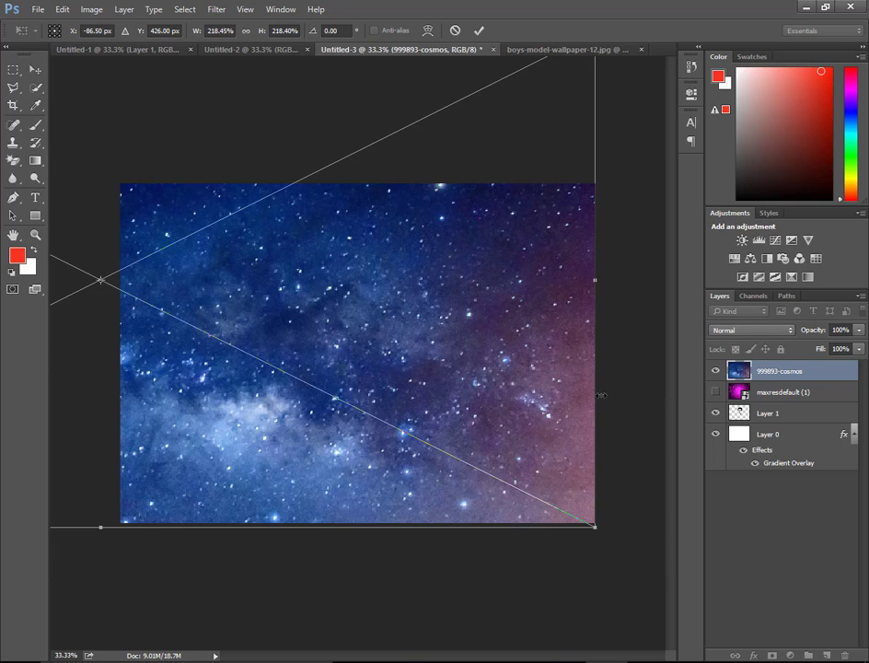
- Commit the cosmos transform and try Multiply, Color Dodge, Vivid Light and Hue blending
key(Return)
click(767, 330)
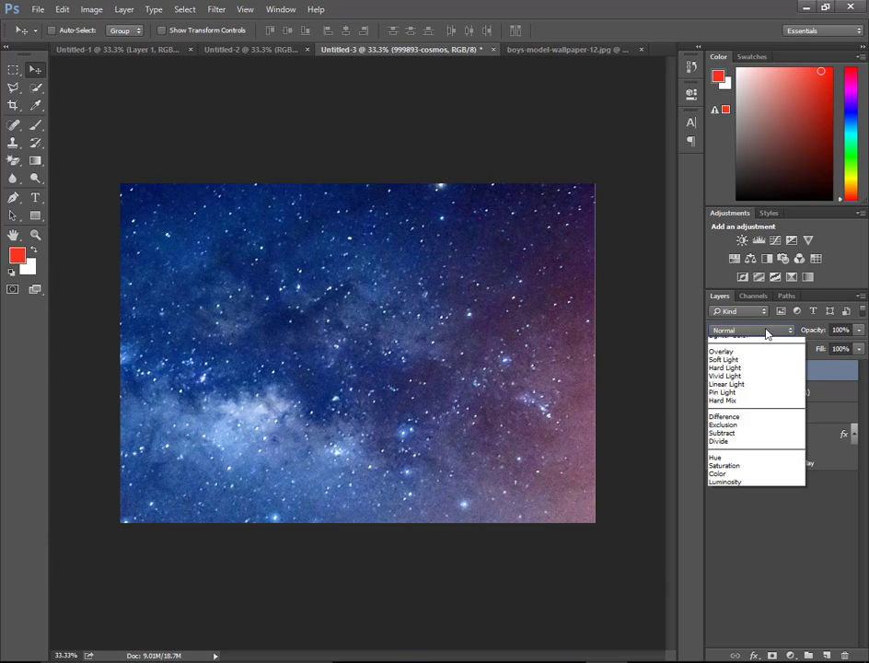
key(Down)
key(Down)
key(Down)
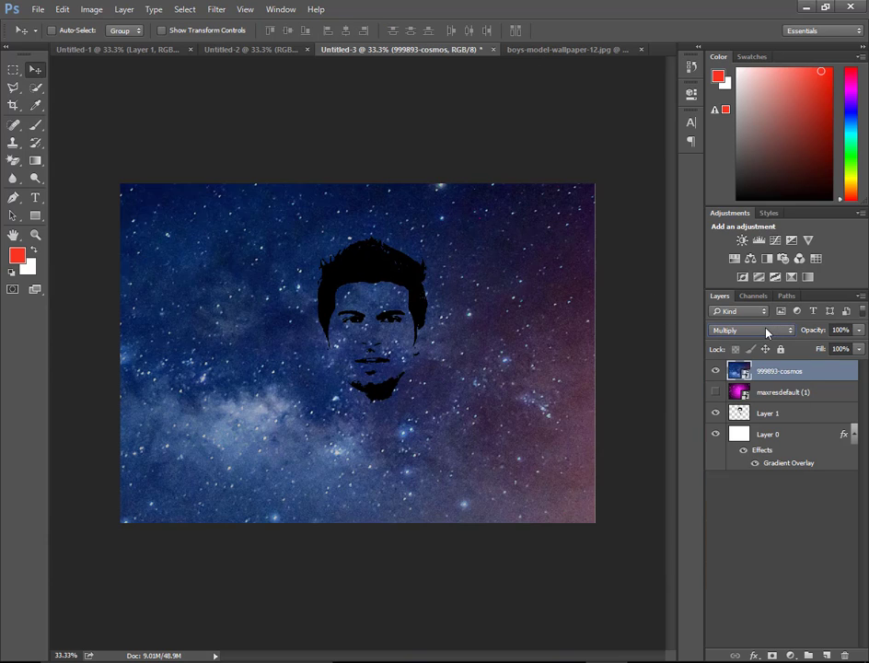
key(Down)
key(Down)
key(Down)
key(Down)
key(Down)
key(Down)
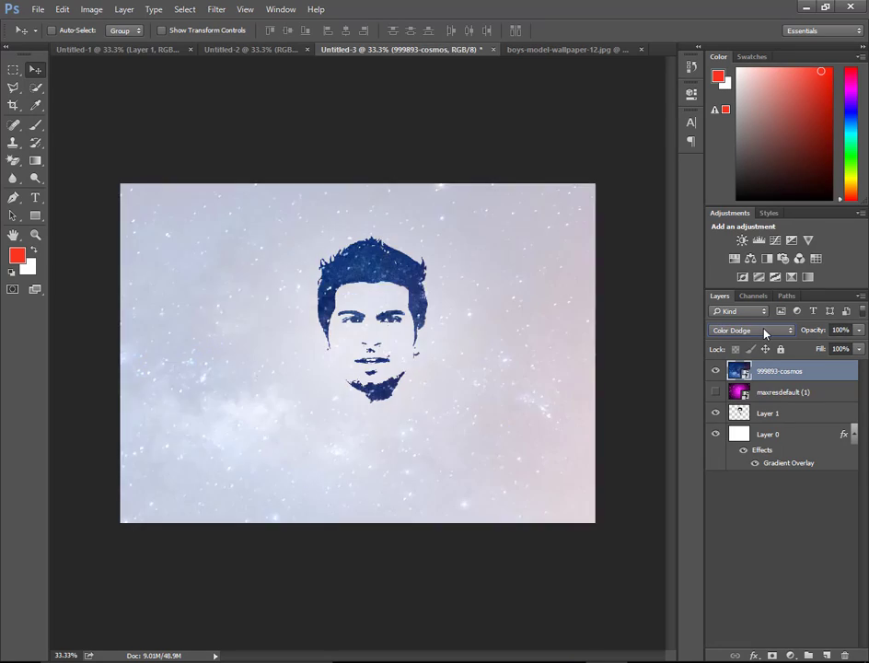
key(Down)
key(Down)
key(Down)
key(Down)
key(Down)
key(Down)
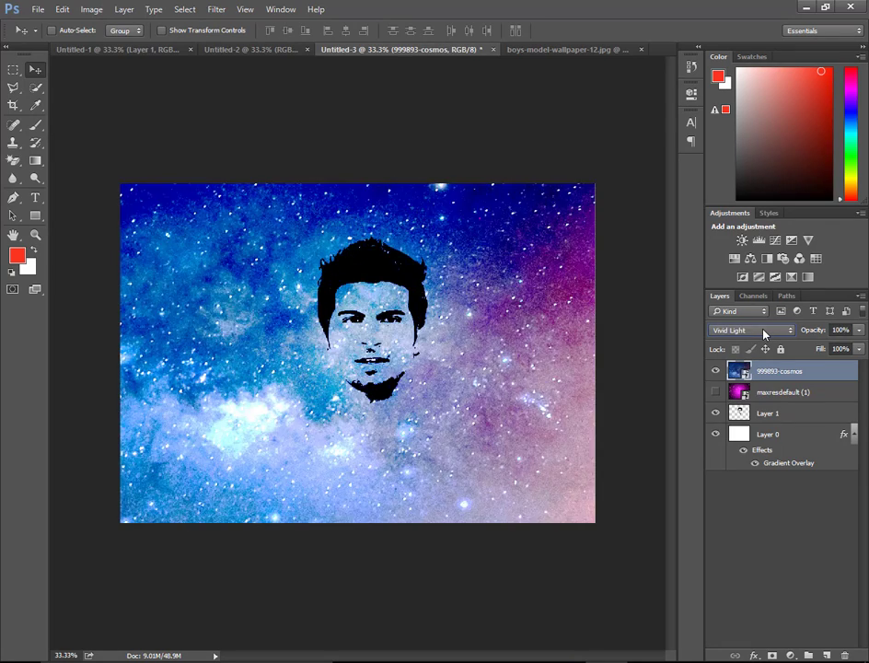
key(Down)
key(Down)
key(Down)
key(Down)
key(Down)
key(Down)
key(Down)
key(Down)
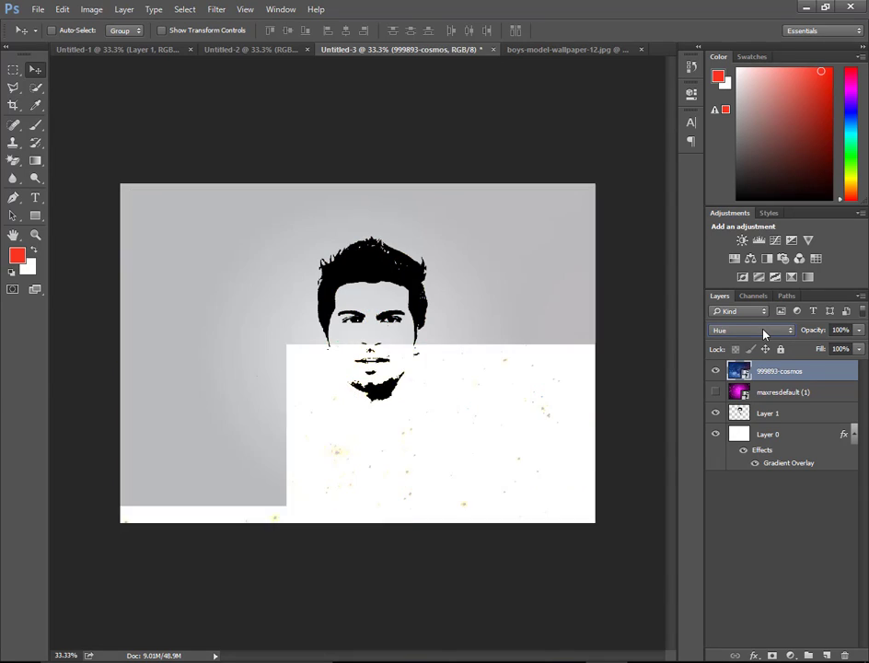
key(Down)
key(Down)
key(Down)
- Step back through other blend modes, then reset and hide the 999893-cosmos layer
key(Up)
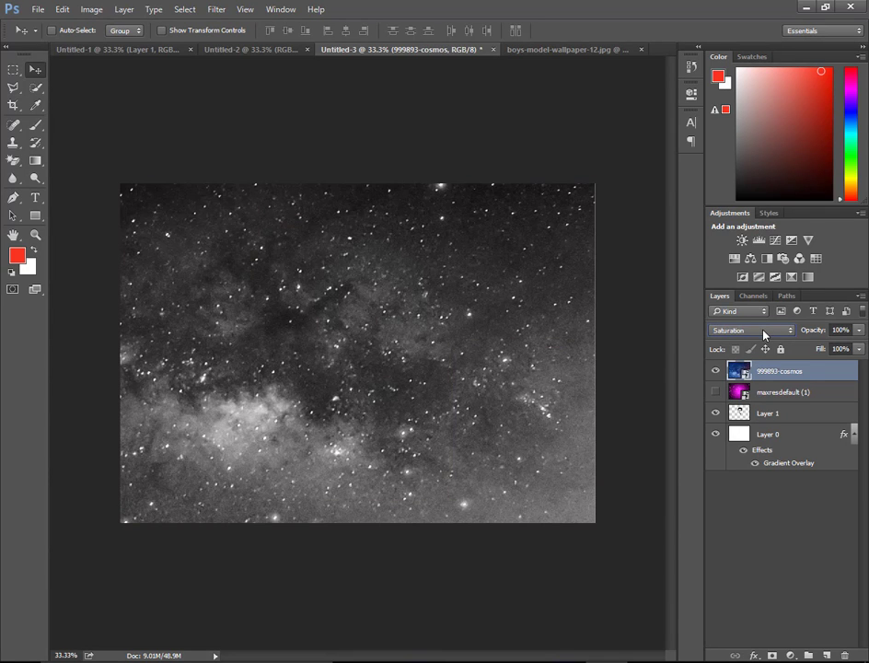
key(Up)
key(Up)
key(Up)
key(Up)
key(Up)
key(Up)
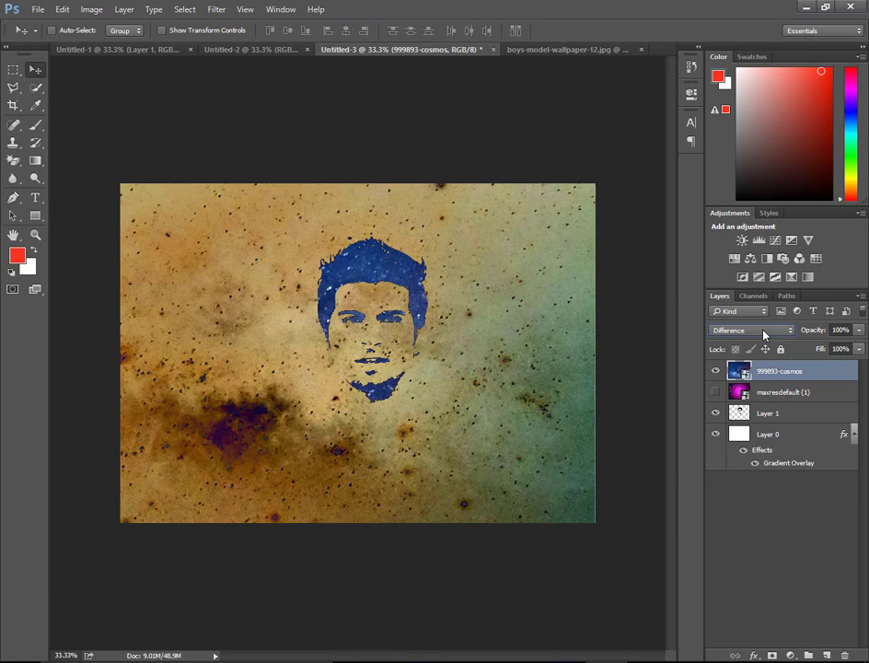
key(Up)
key(Up)
key(Up)
key(Up)
key(Up)
key(Up)
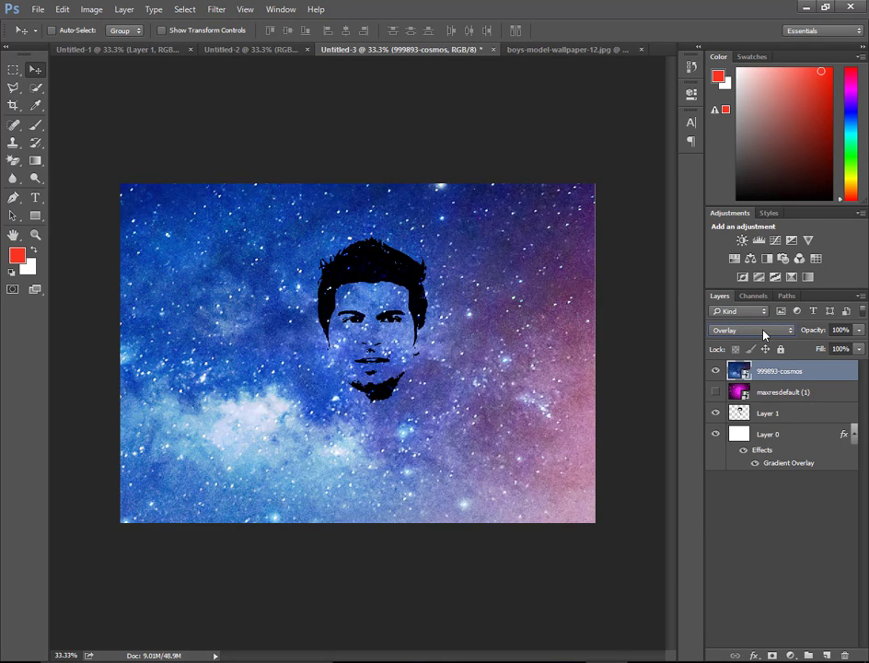
key(Up)
key(Up)
key(Up)
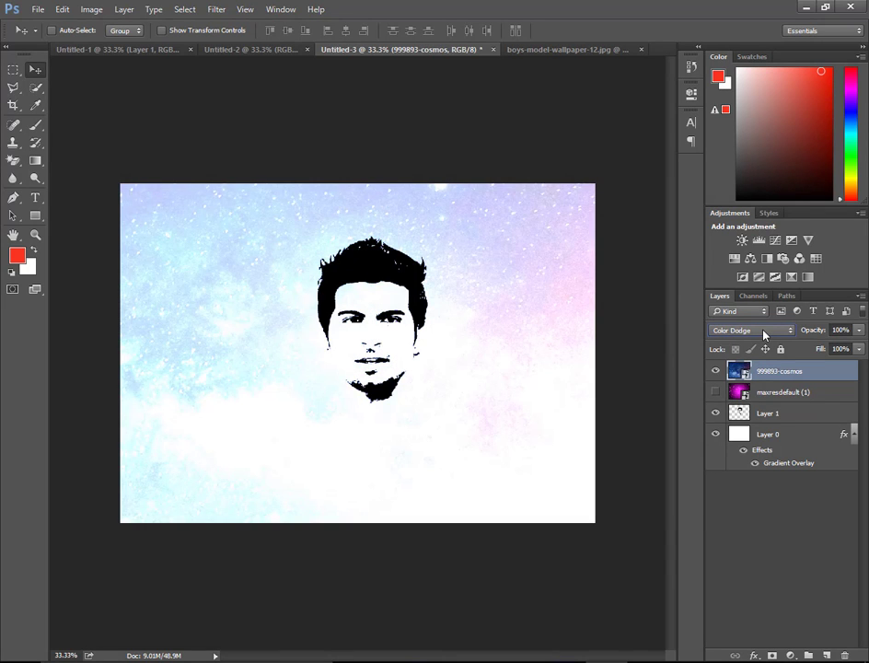
key(Up)
key(Up)
key(Up)
key(Up)
key(Up)
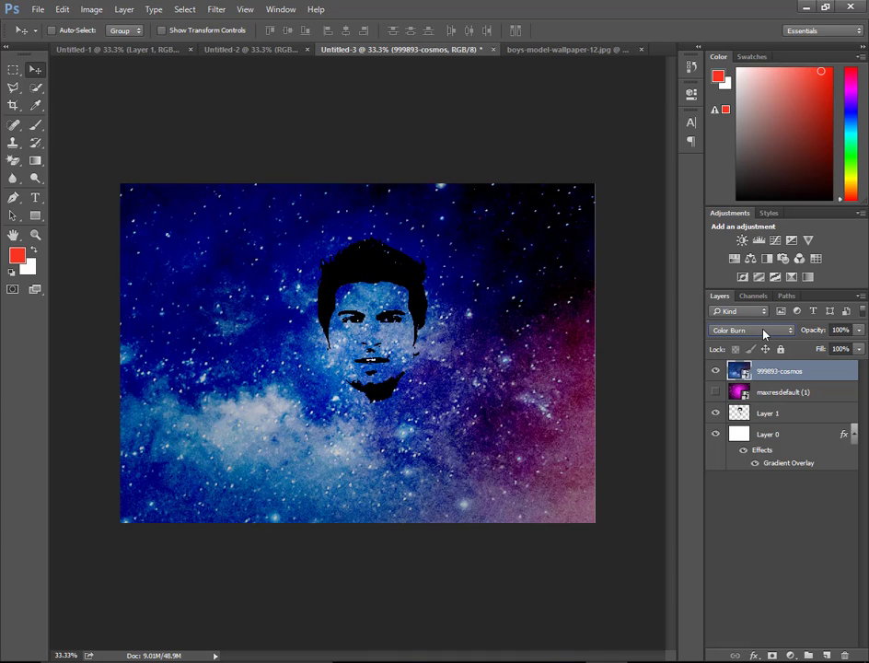
key(Up)
key(Up)
key(Up)
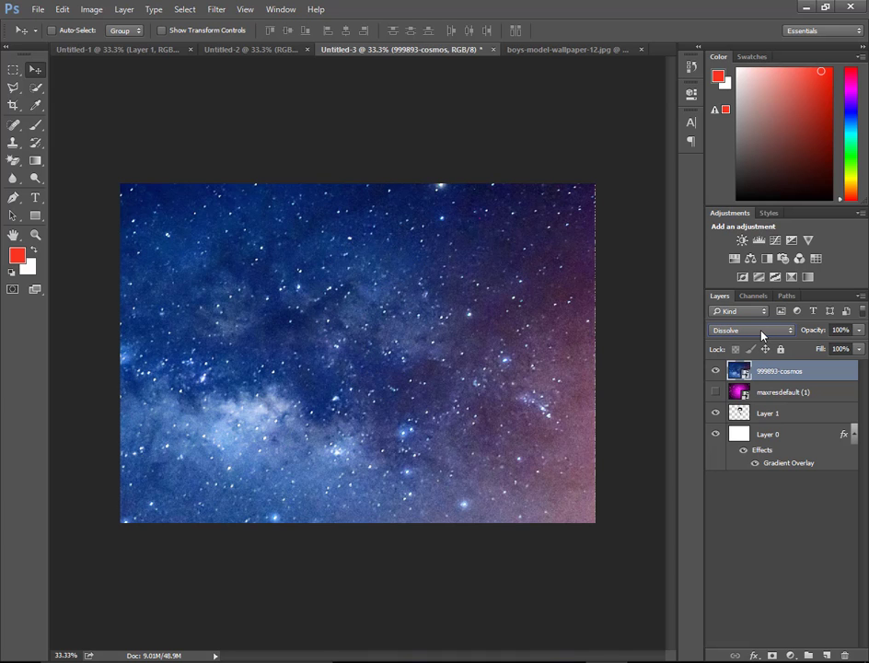
key(Up)
click(715, 371)
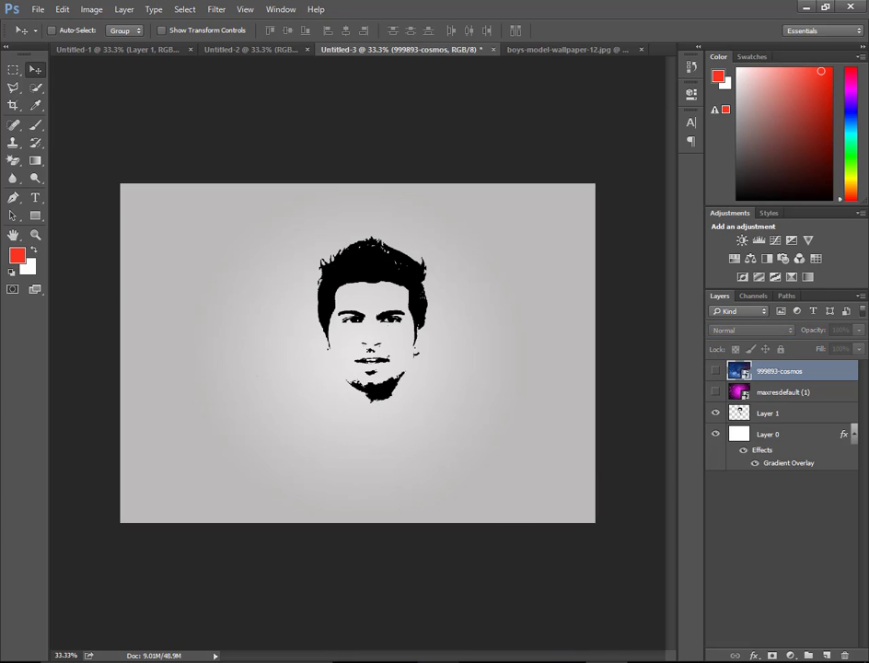
- Place 377229-cool-galaxy-pictures as an embedded layer and scale it to about 39% over the canvas
key(alt+Tab)
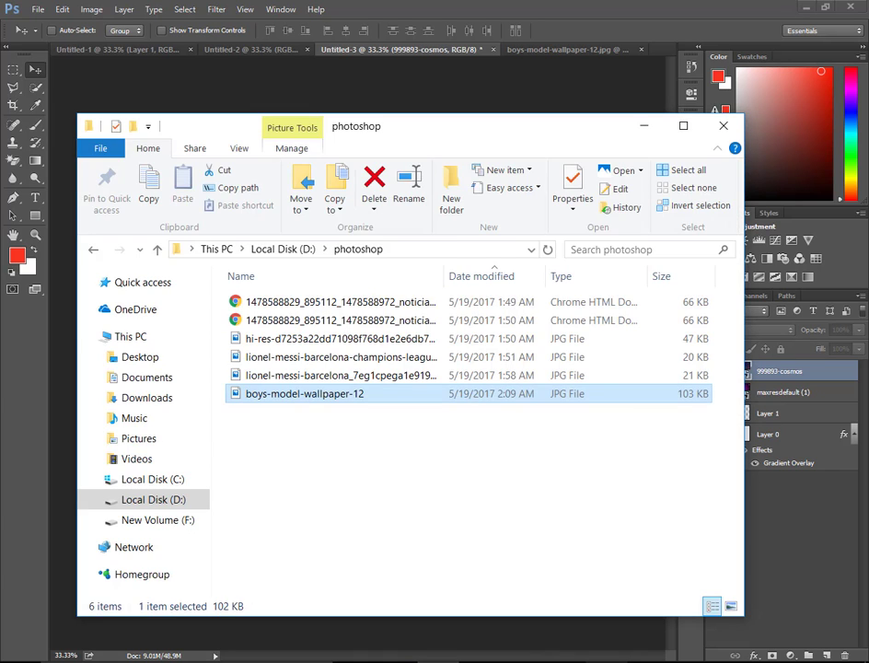
key(alt+Tab)
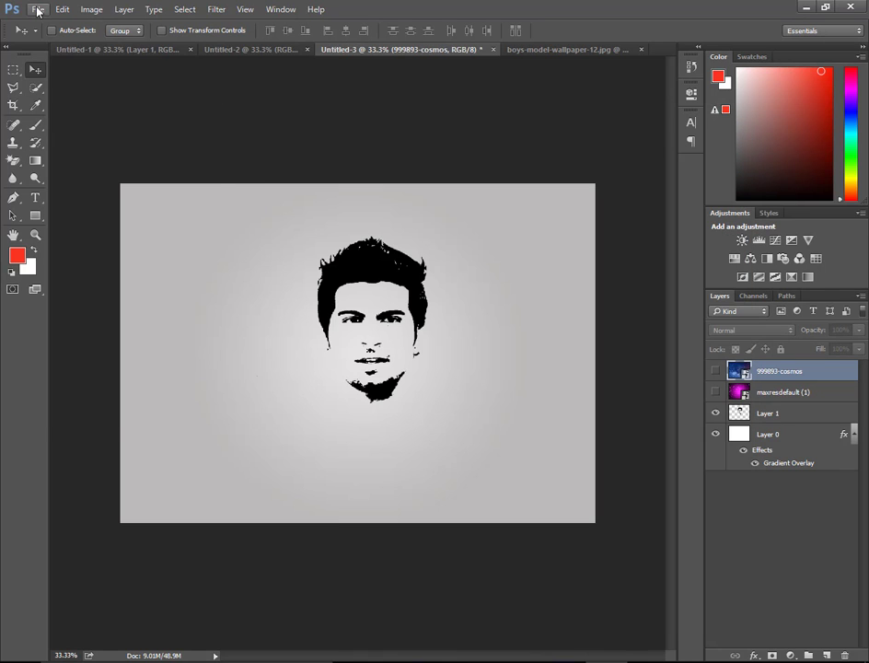
click(38, 11)
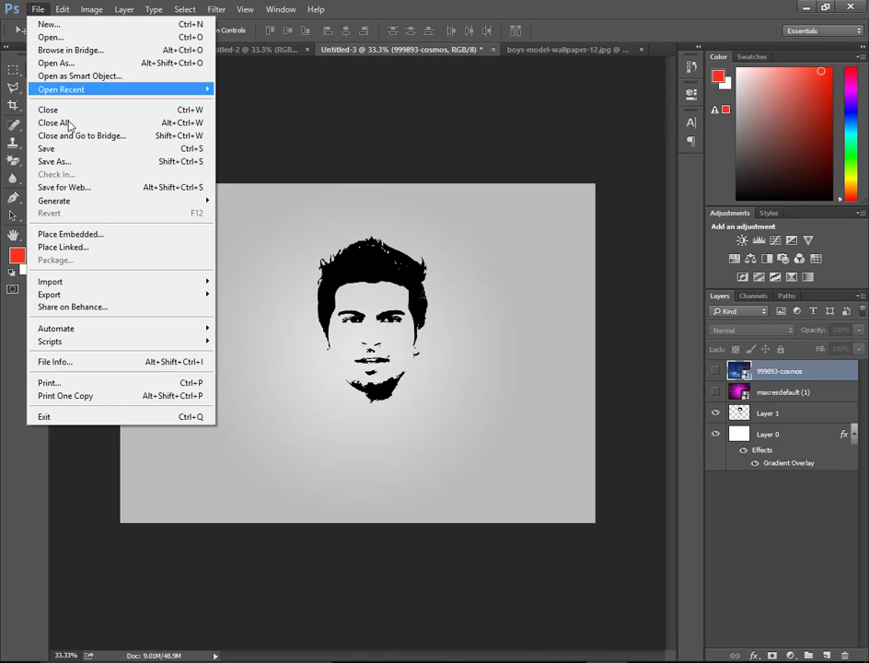
click(83, 236)
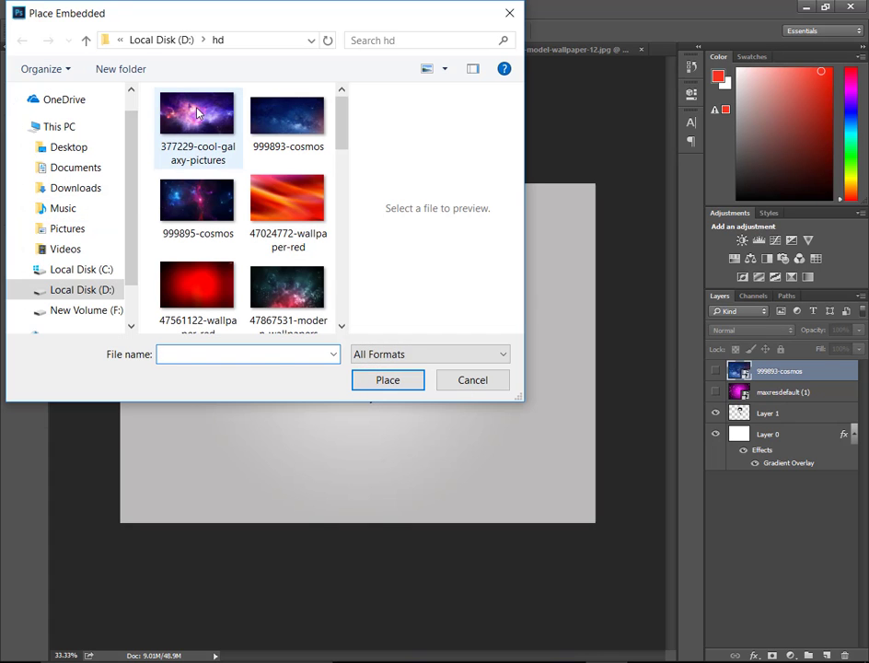
click(197, 113)
click(362, 379)
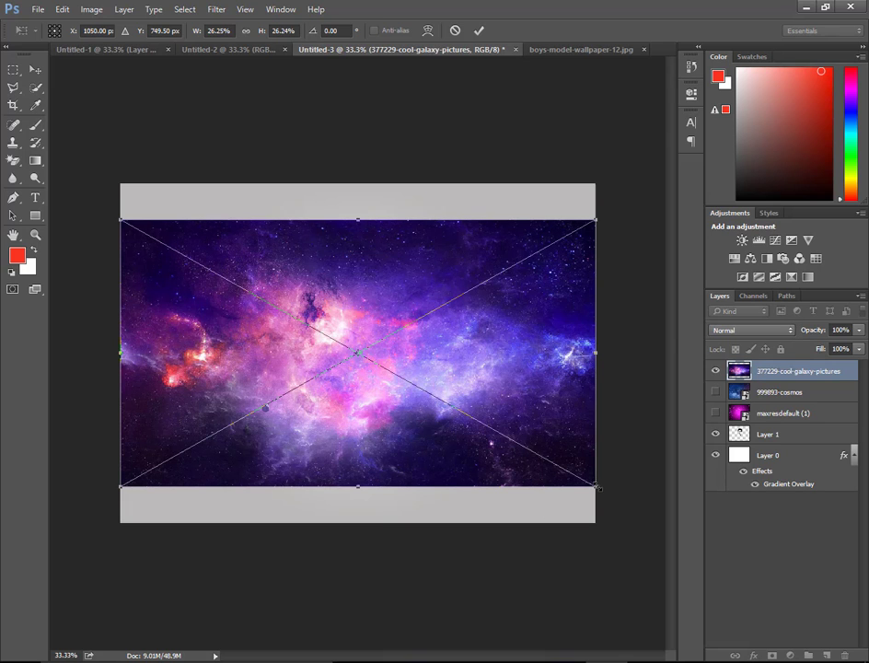
drag(595, 483, 672, 615)
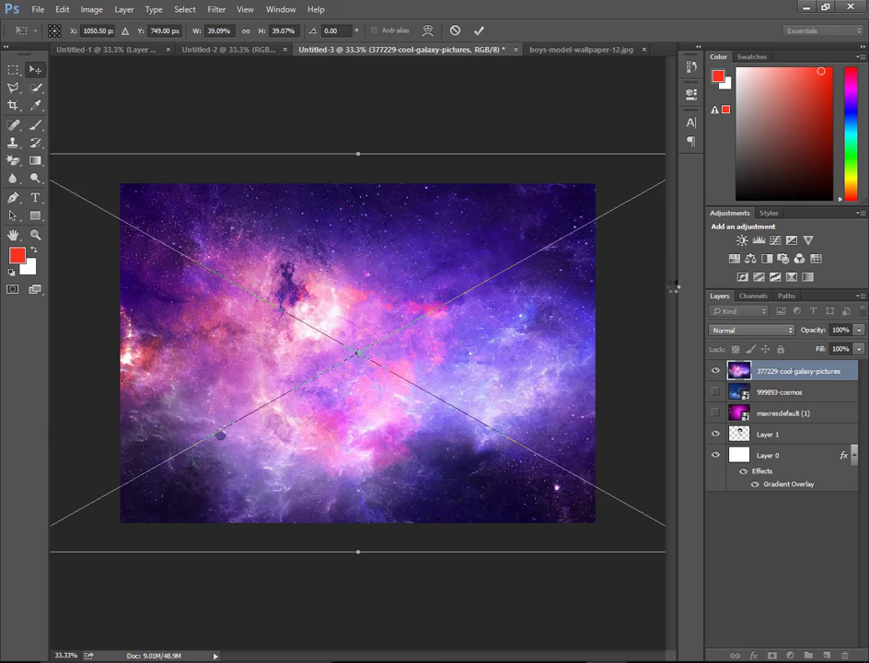
key(Return)
- Cycle the galaxy layer's blend mode through Screen, Linear Dodge (Add) and Hard Light
click(748, 332)
key(Down)
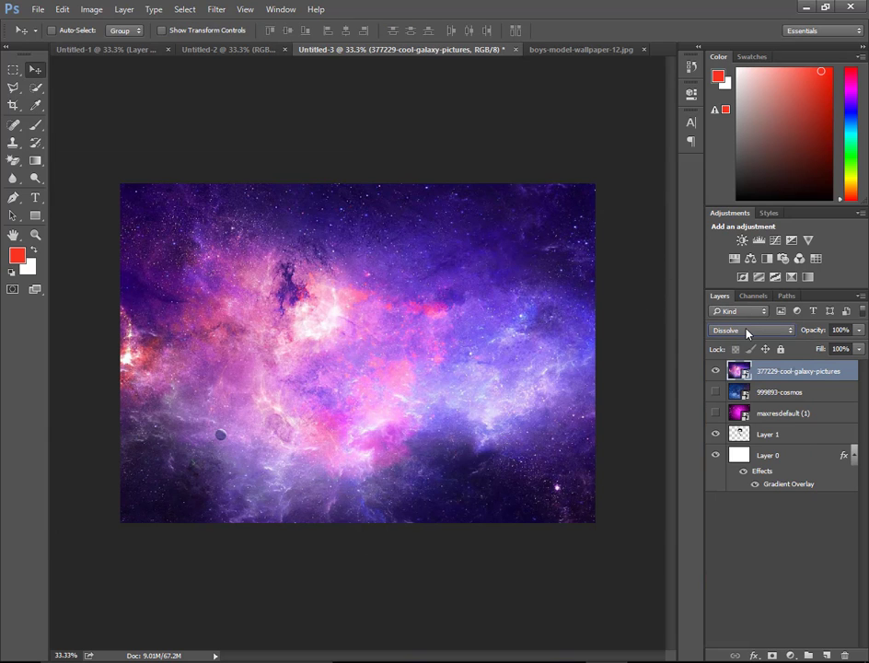
key(Down)
key(Down)
key(Down)
key(Down)
key(Down)
key(Down)
key(Down)
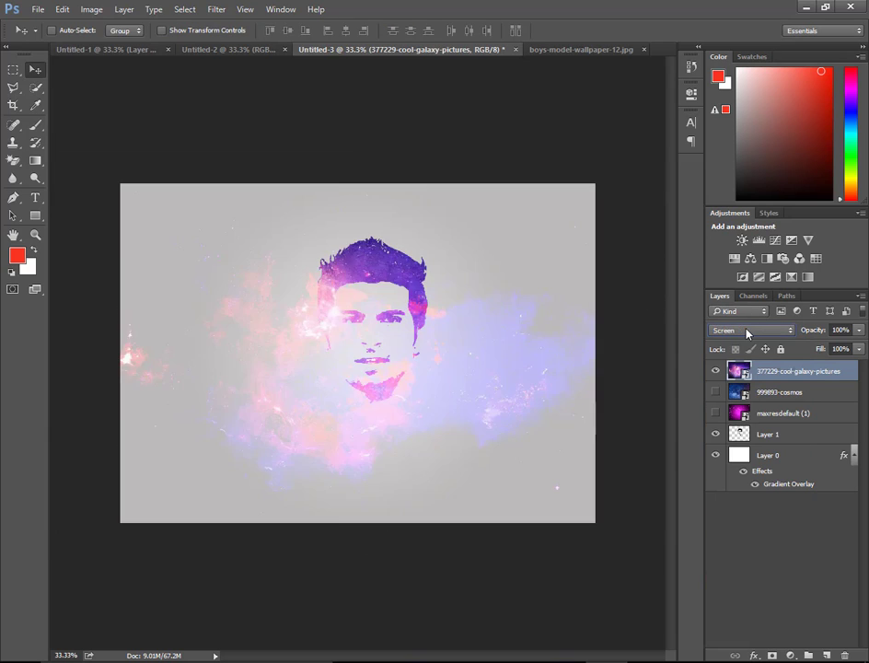
key(Down)
key(Up)
key(Up)
key(Up)
key(Down)
key(Down)
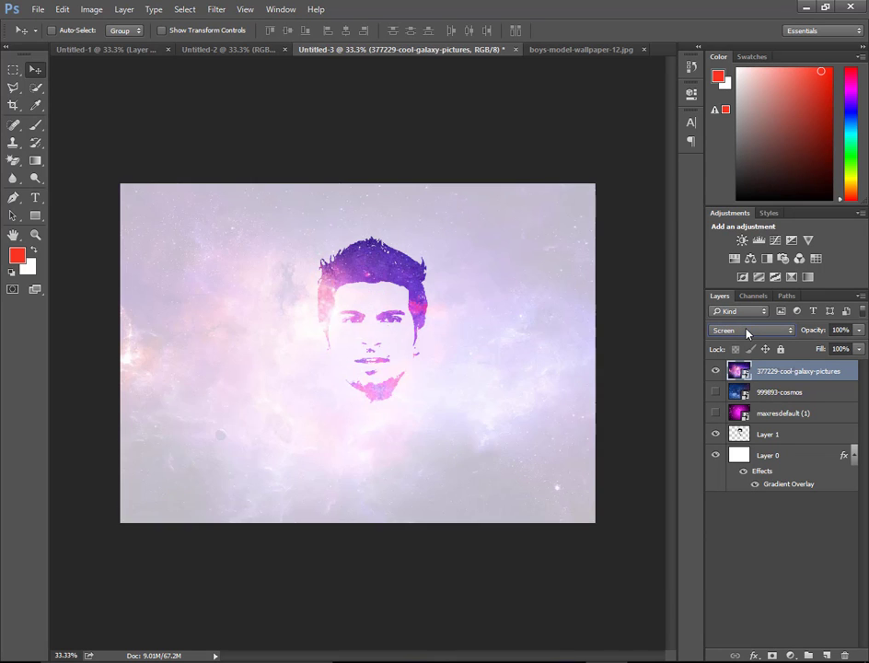
key(Down)
key(Down)
key(Down)
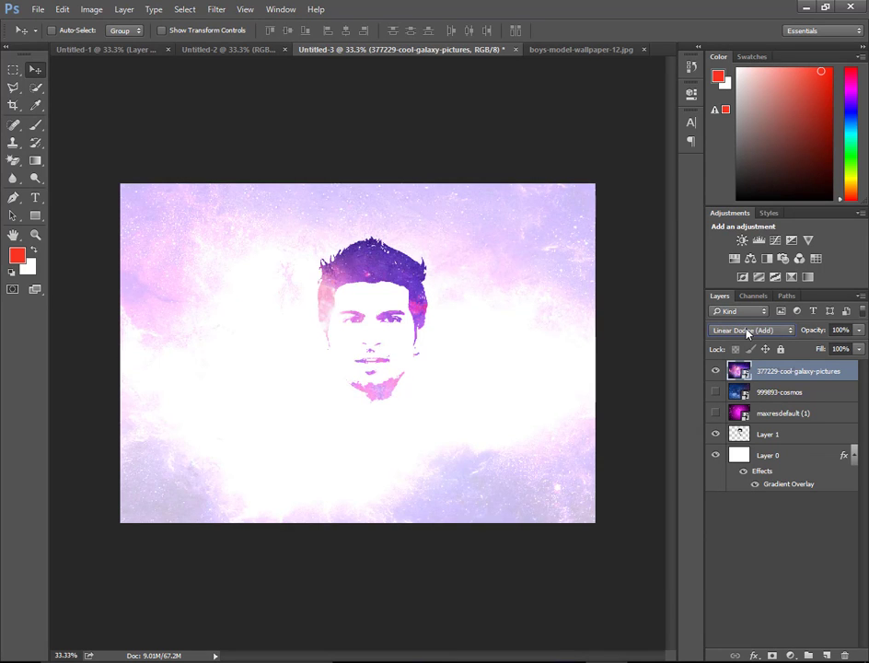
key(Down)
key(Down)
key(Down)
key(Down)
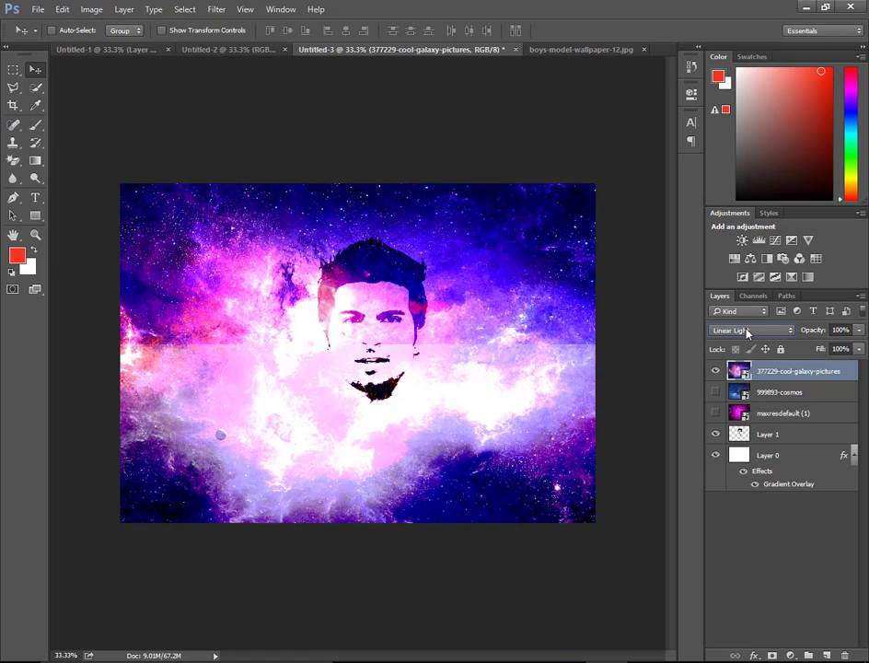
key(Down)
key(Down)
- Keep trying Divide, Luminosity, Difference and Hard Mix, moving toward Lighter Color
key(Down)
key(Down)
key(Up)
key(Up)
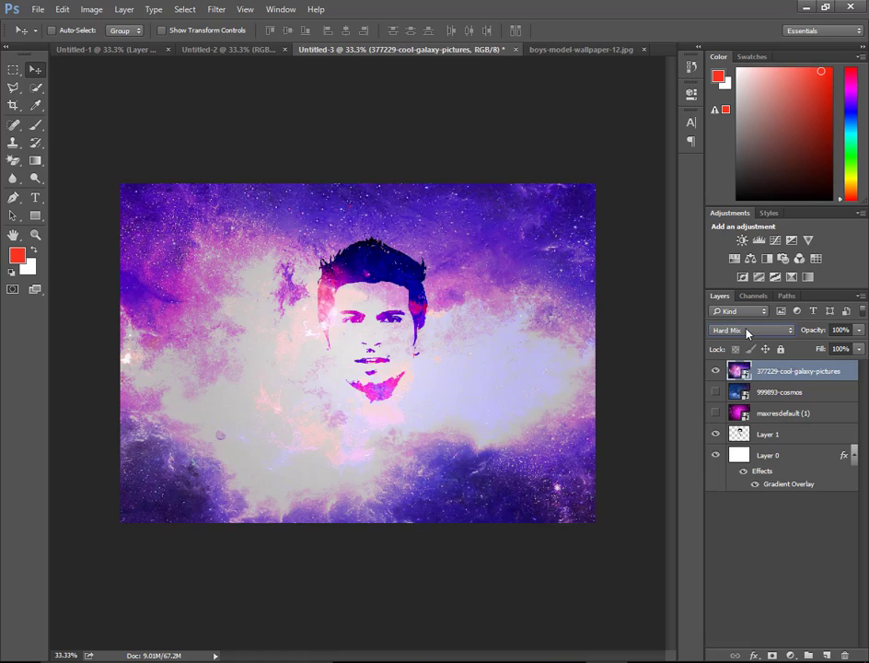
key(Down)
key(Down)
key(Down)
key(Down)
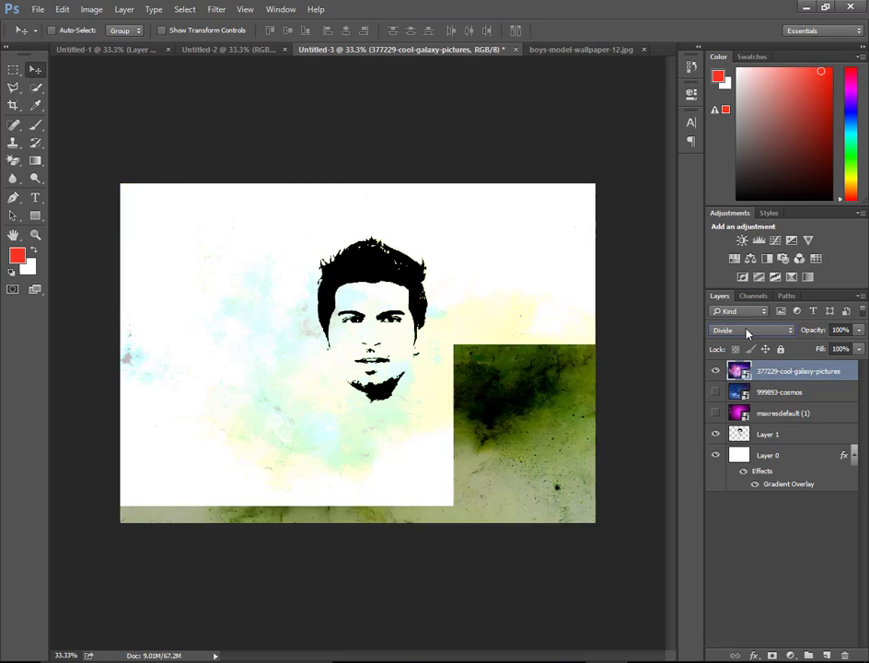
key(Down)
key(Down)
key(Down)
key(Down)
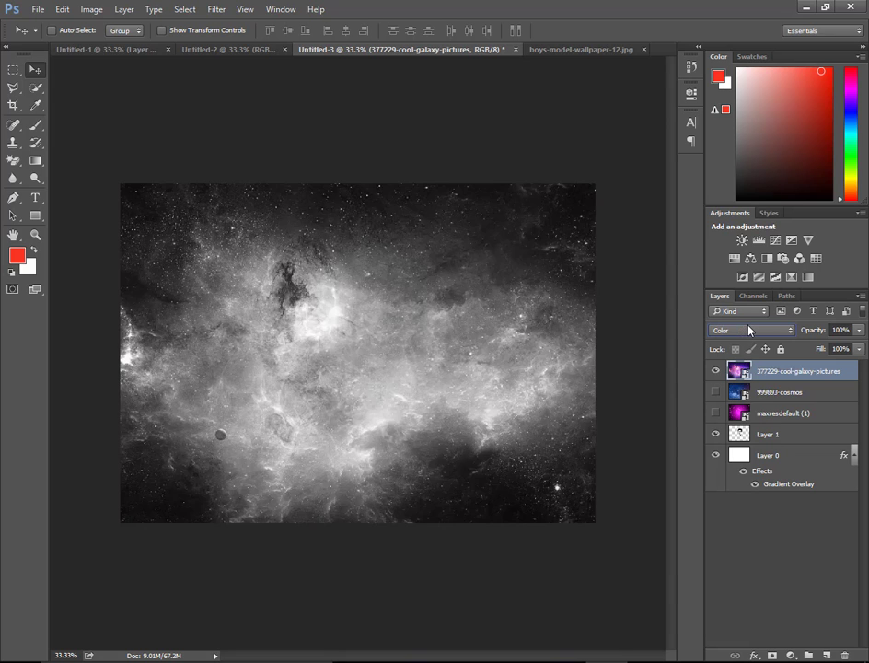
key(Down)
key(Up)
key(Down)
key(Up)
key(Up)
key(Up)
key(Up)
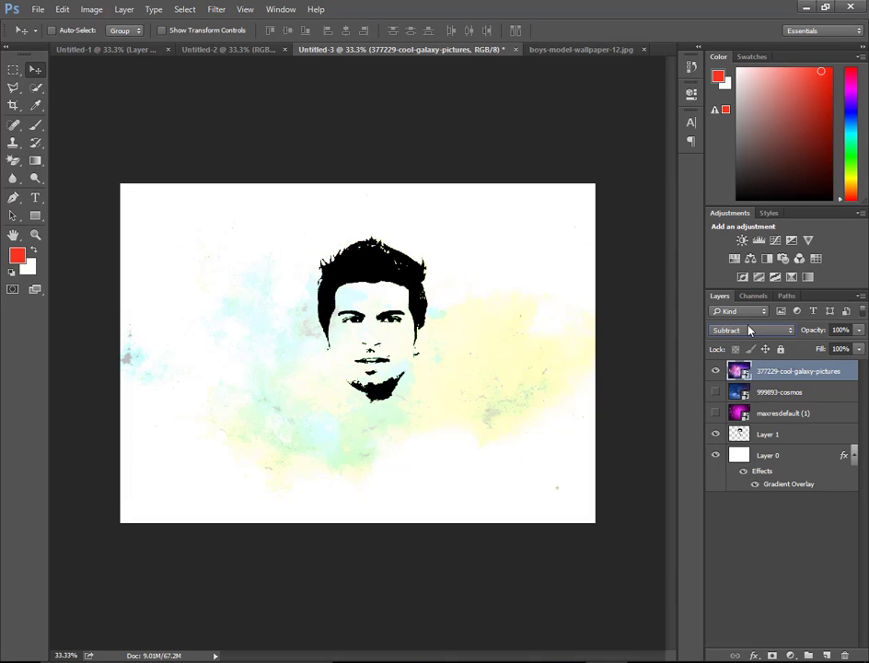
key(Up)
key(Up)
key(Up)
key(Up)
key(Up)
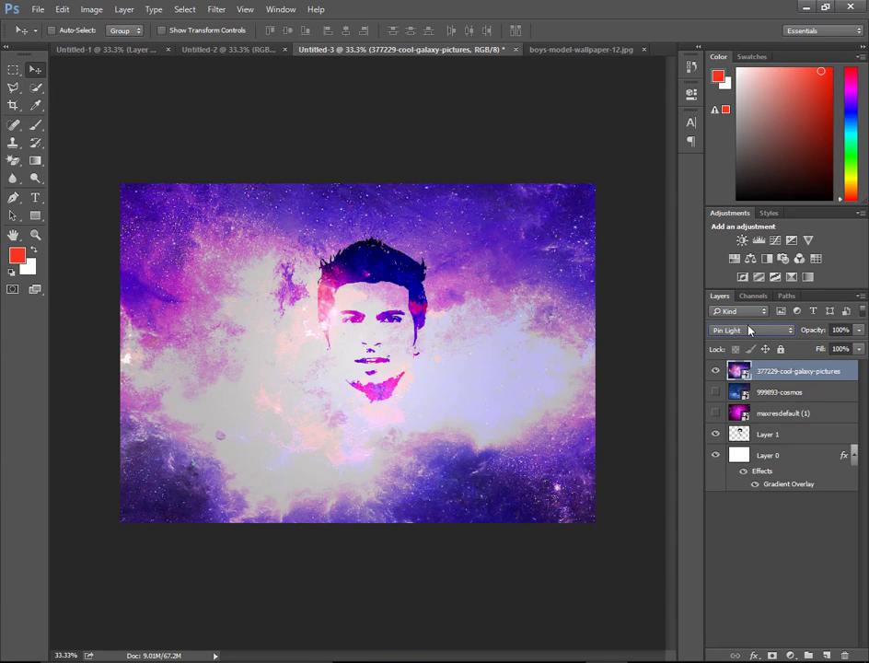
key(Down)
key(Up)
key(Up)
key(Up)
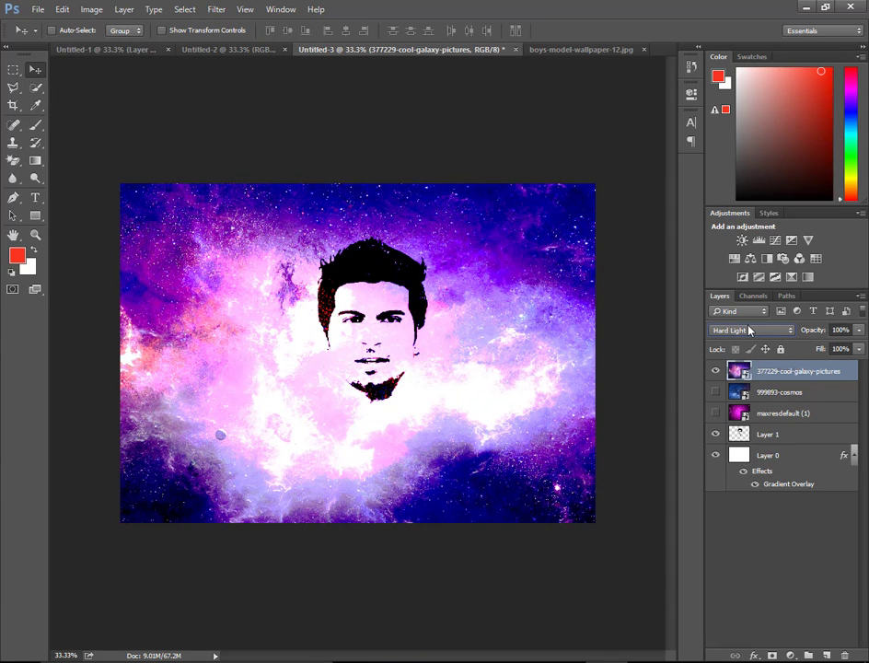
key(Up)
key(Up)
key(Up)
key(Up)
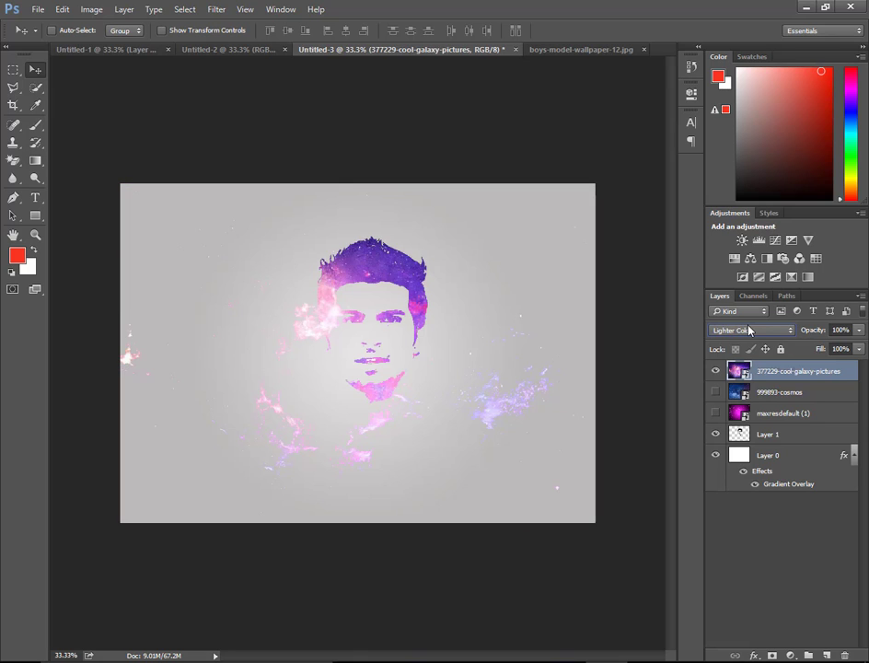
- Drag the galaxy layer so the pink nebula wisps sit below and left of the face
mouse_move(368, 355)
mouse_down()
mouse_move(170, 237)
mouse_move(214, 265)
mouse_move(376, 265)
mouse_move(363, 237)
mouse_move(373, 214)
mouse_move(349, 185)
mouse_up()
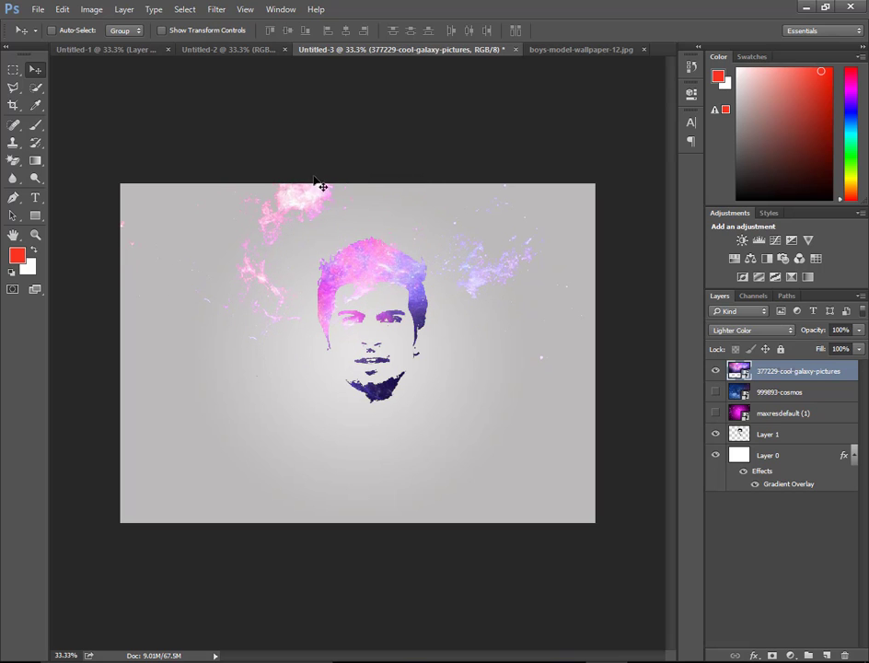
mouse_move(269, 208)
mouse_down()
mouse_move(282, 192)
mouse_move(255, 199)
mouse_move(266, 211)
mouse_move(275, 256)
mouse_move(266, 314)
mouse_move(291, 409)
mouse_move(272, 369)
mouse_up()
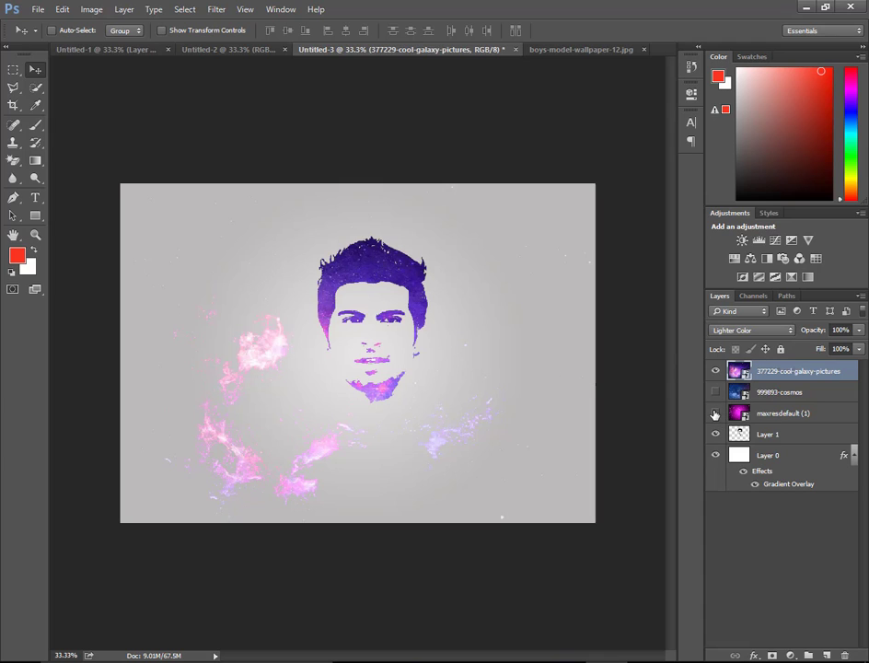
click(716, 413)
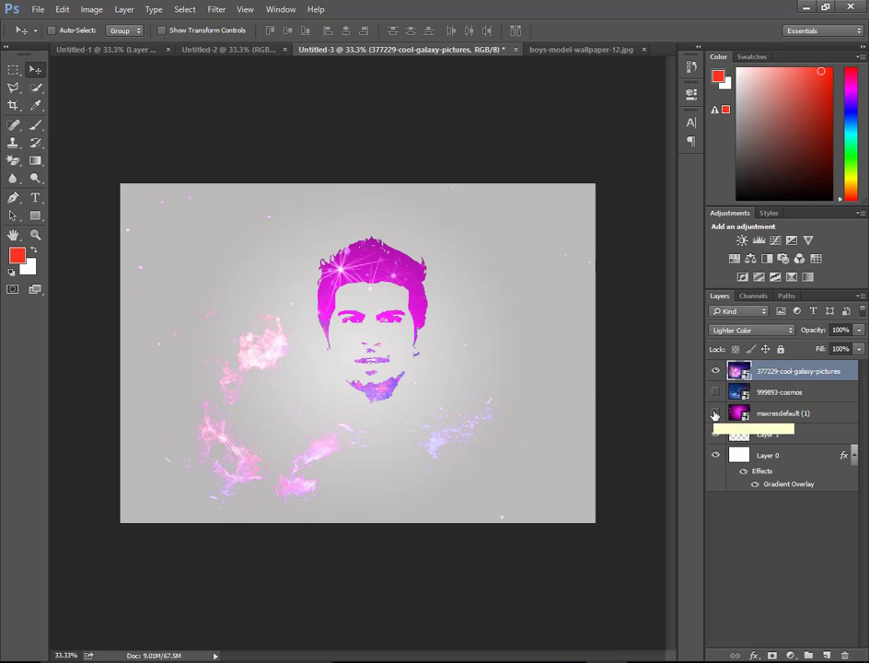
click(716, 414)
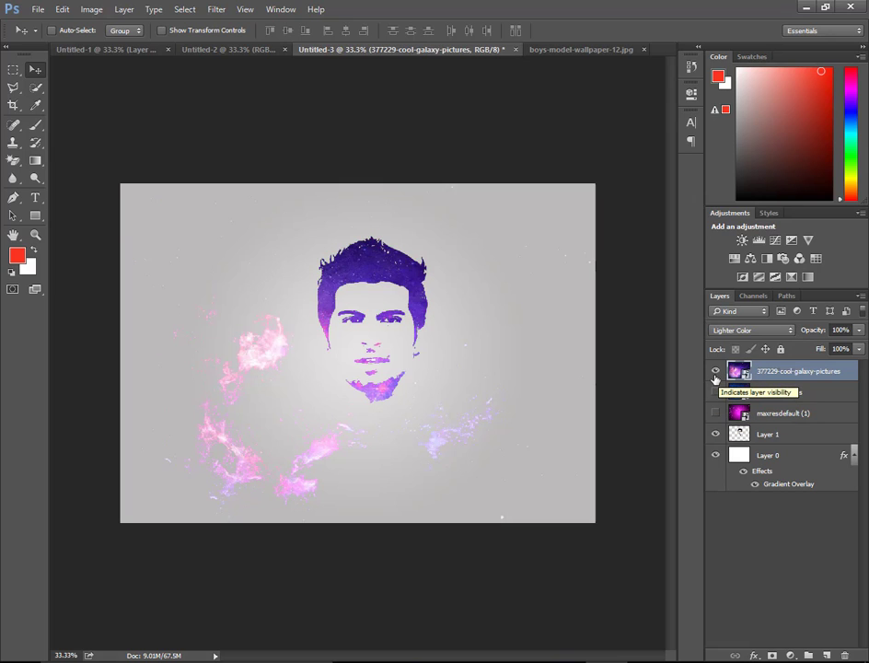
click(717, 414)
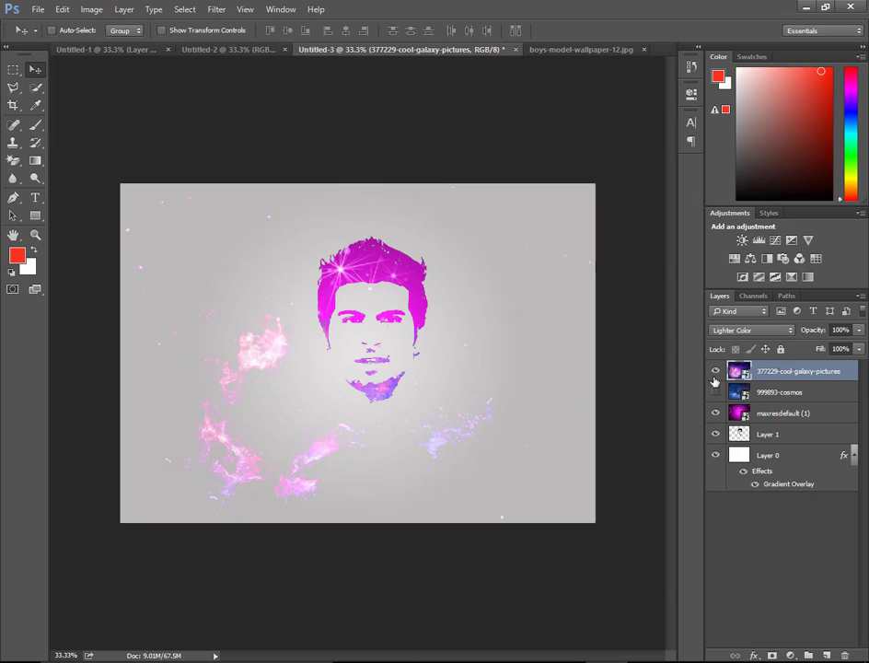
click(718, 372)
click(718, 416)
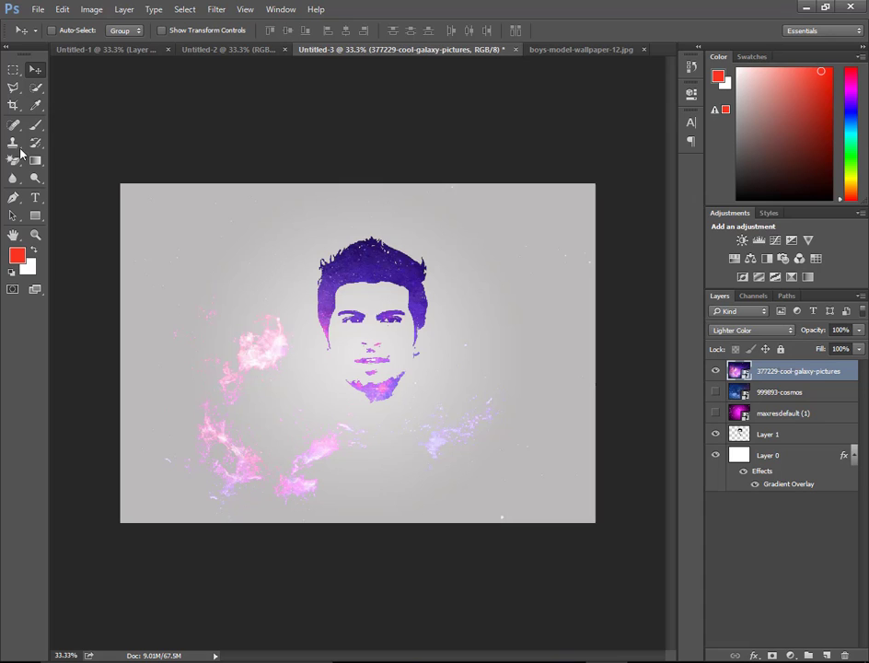
- Select the standard Eraser tool and rasterize the galaxy smart object
click(14, 161)
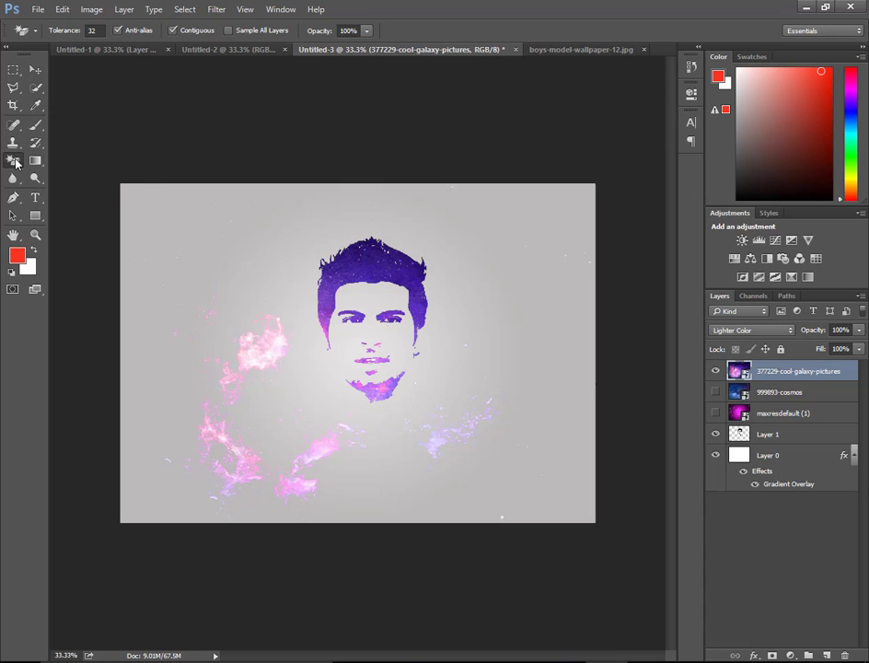
right_click(16, 164)
click(64, 164)
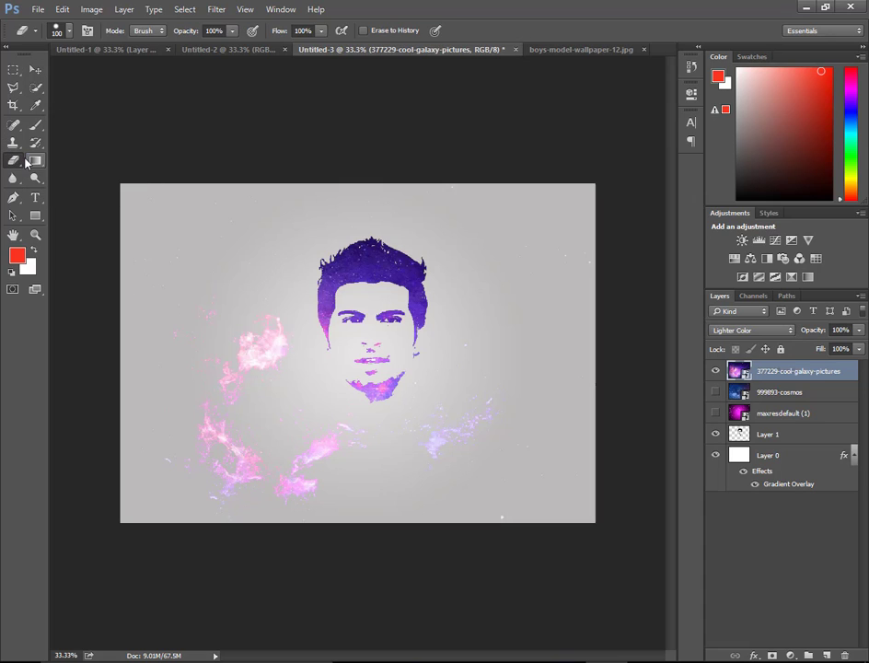
click(234, 308)
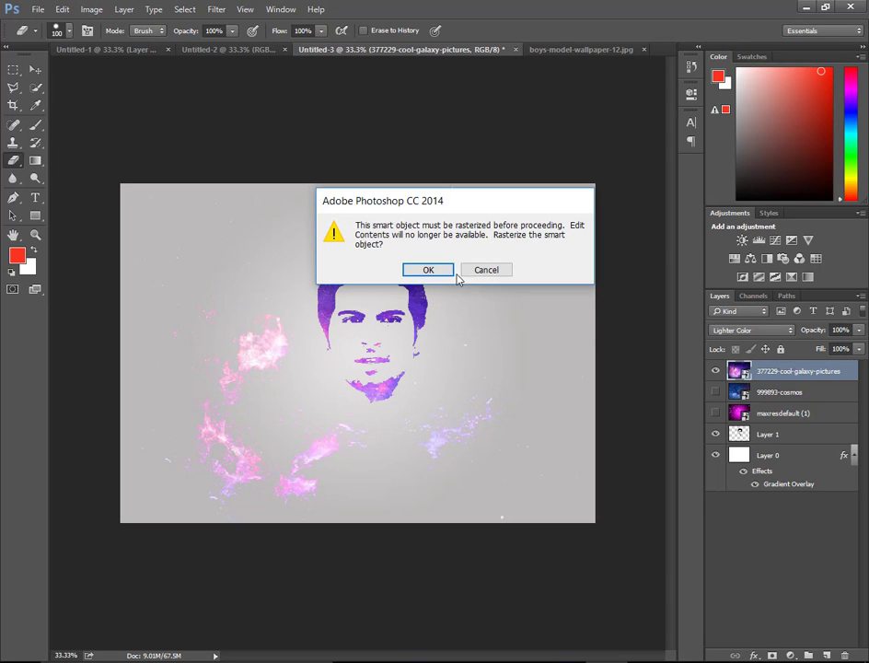
click(427, 270)
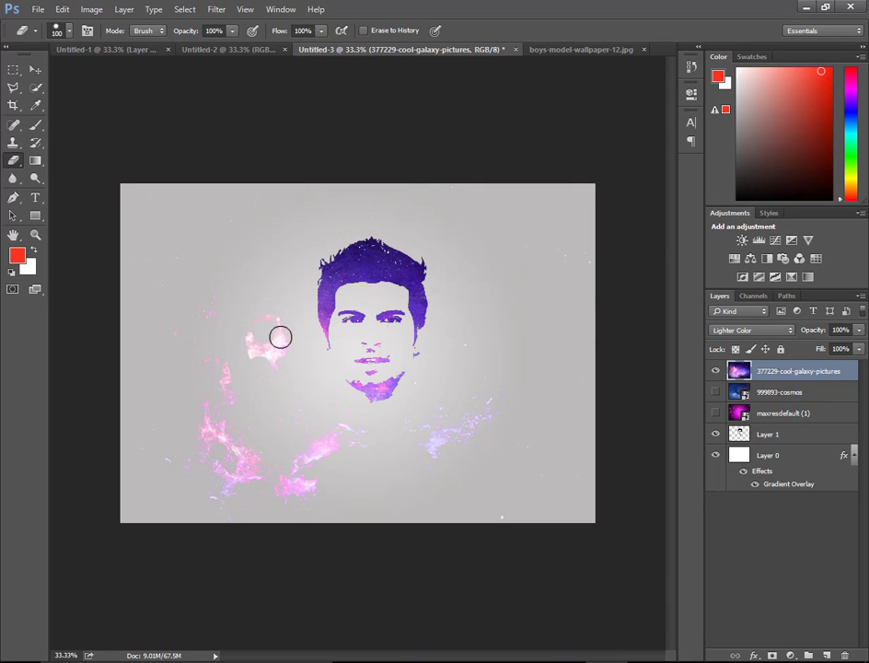
- Erase the pink galaxy splatter left of and below the face with an enlarged brush
mouse_move(281, 337)
mouse_down()
mouse_move(271, 357)
mouse_move(268, 350)
mouse_up()
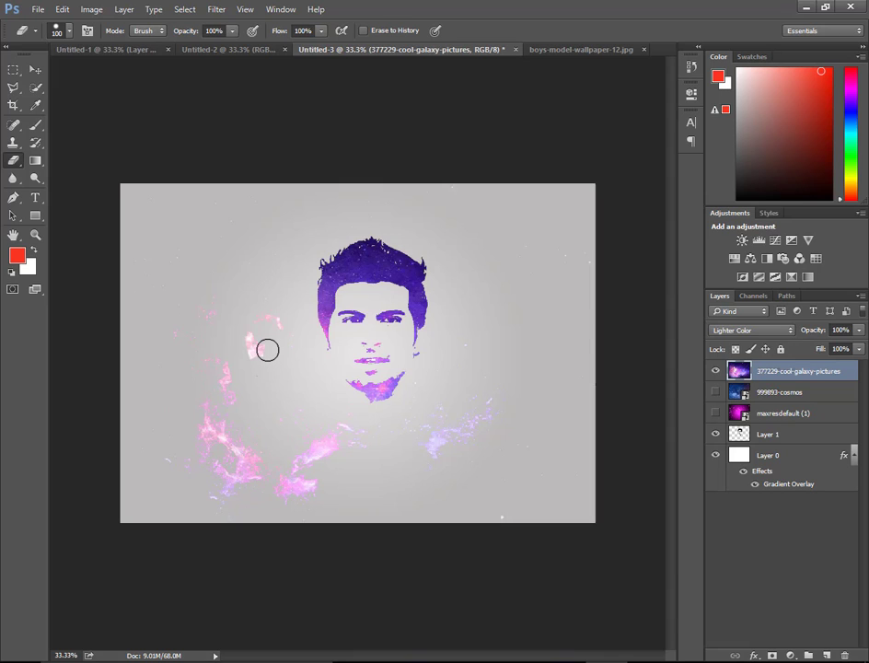
key(bracketright)
key(bracketright)
key(bracketright)
mouse_move(249, 338)
mouse_down()
mouse_move(220, 411)
mouse_move(214, 384)
mouse_up()
mouse_move(282, 491)
mouse_down()
mouse_move(304, 468)
mouse_move(377, 479)
mouse_move(425, 528)
mouse_move(465, 435)
mouse_up()
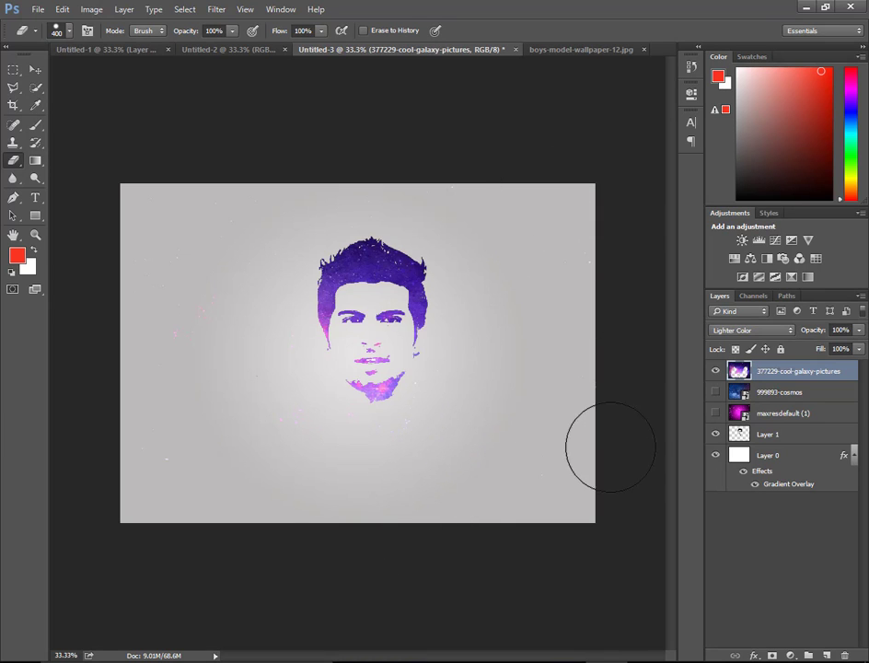
mouse_move(235, 452)
mouse_down()
mouse_move(173, 479)
mouse_move(132, 396)
mouse_move(190, 374)
mouse_move(151, 256)
mouse_up()
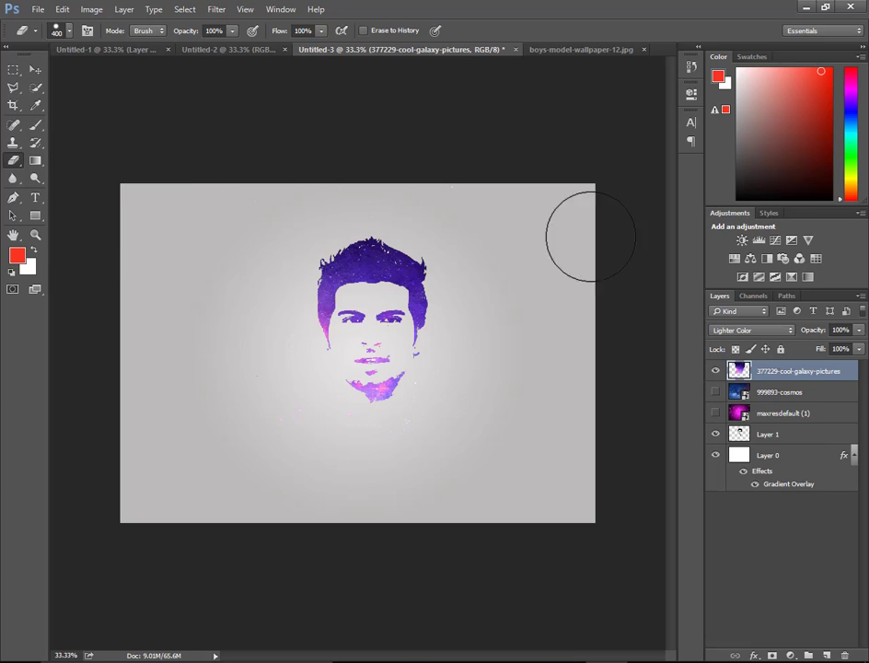
drag(472, 505, 180, 403)
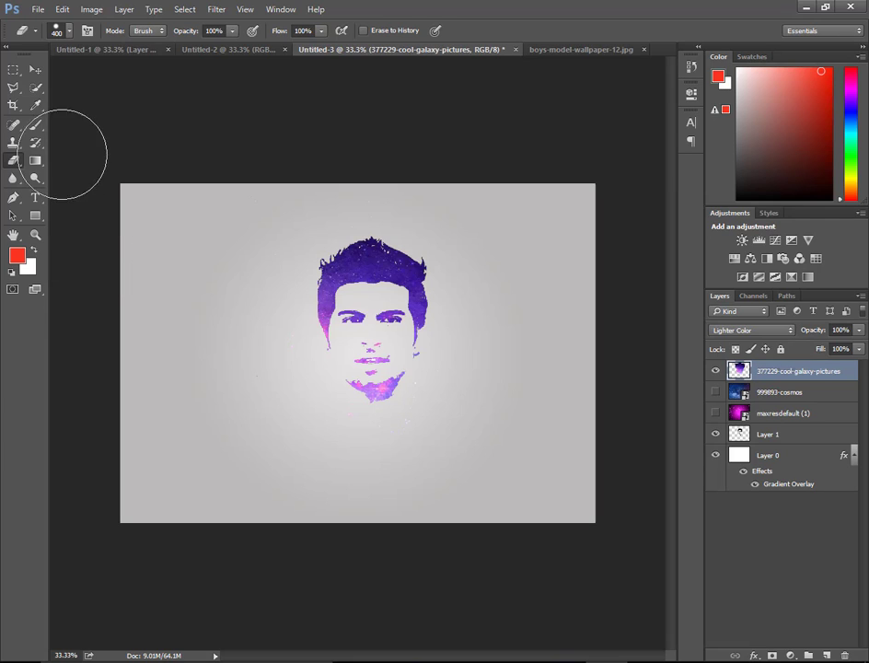
click(34, 70)
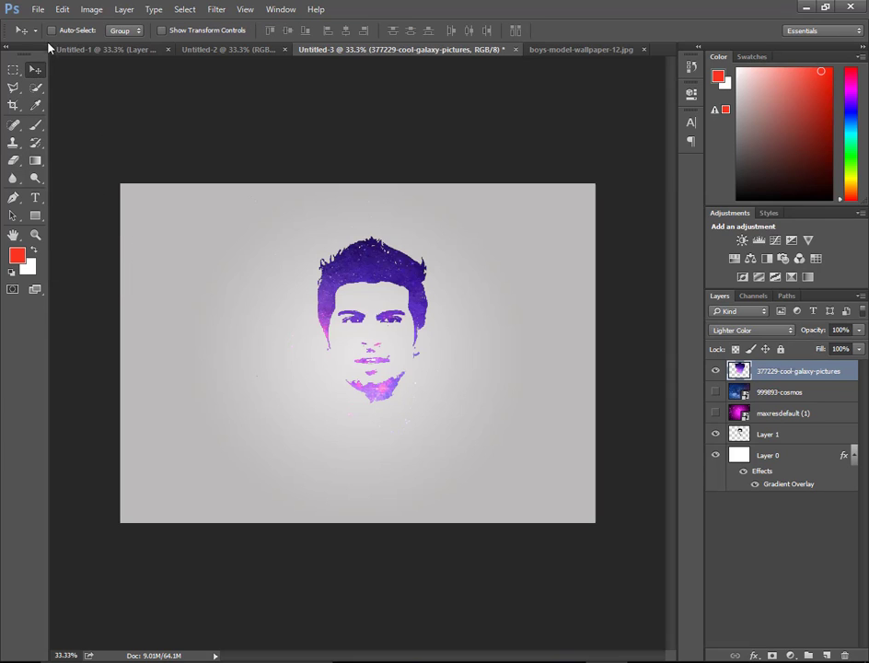
- Type red 'LOGO' text below the face, nudge it slightly left, and select it
click(35, 200)
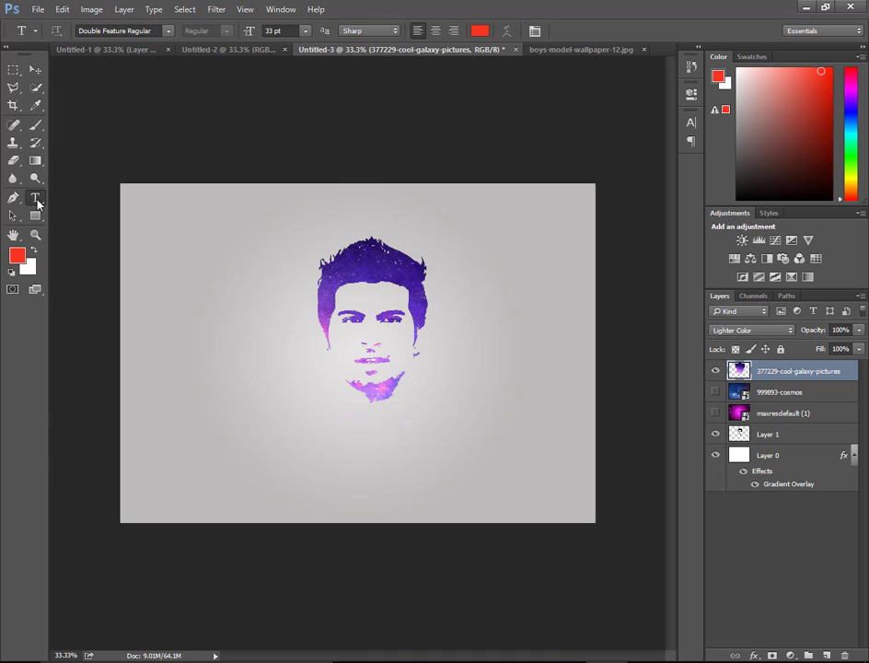
click(189, 465)
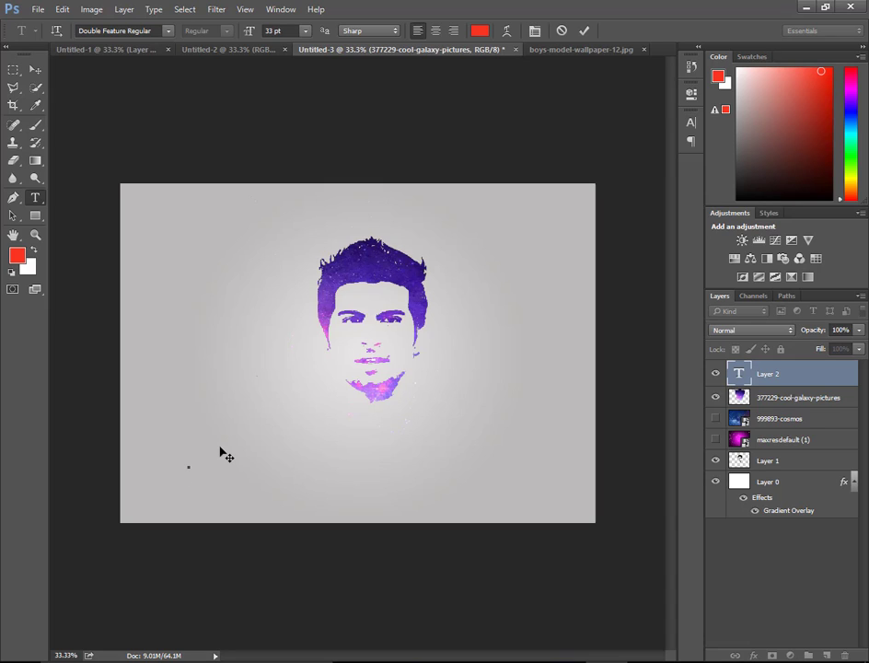
text(L)
text(O)
text(GO)
mouse_move(267, 471)
mouse_down()
mouse_move(221, 469)
mouse_move(399, 456)
mouse_move(288, 470)
mouse_up()
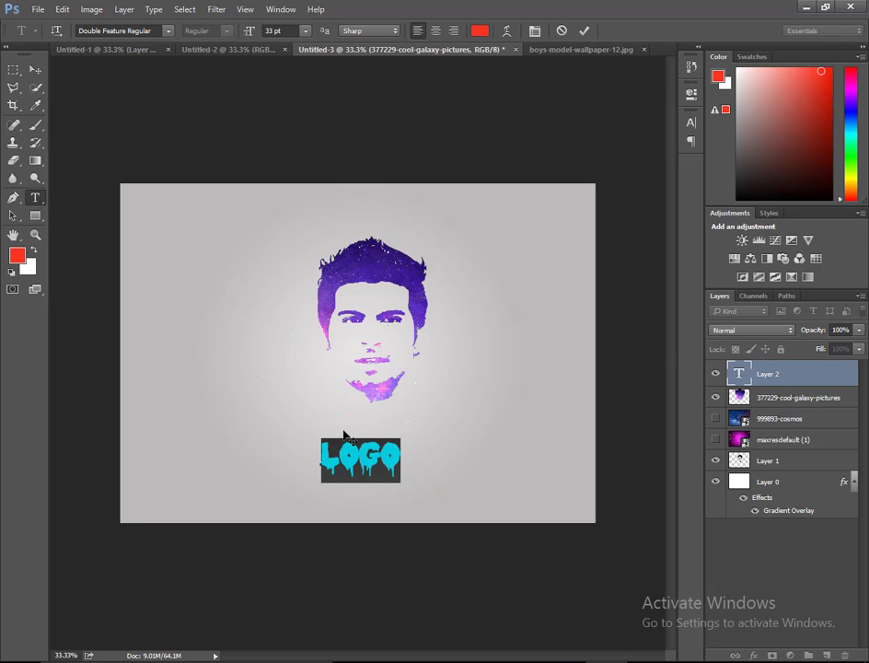
key(ctrl)
- Change the LOGO text to Edwardian Script ITC at 79 pt and commit the layer
key(ctrl+t)
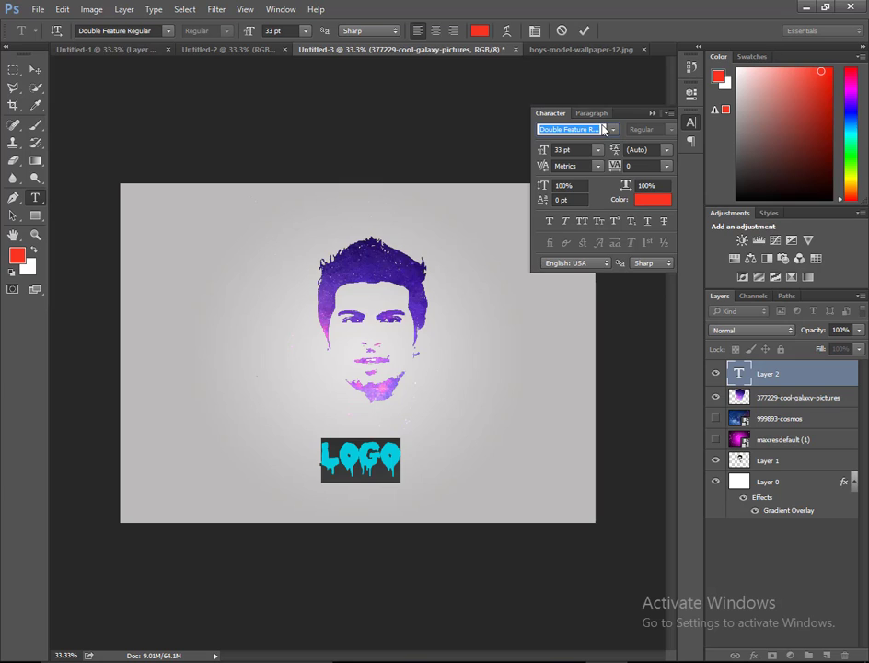
key(Down)
key(Down)
key(Down)
key(Down)
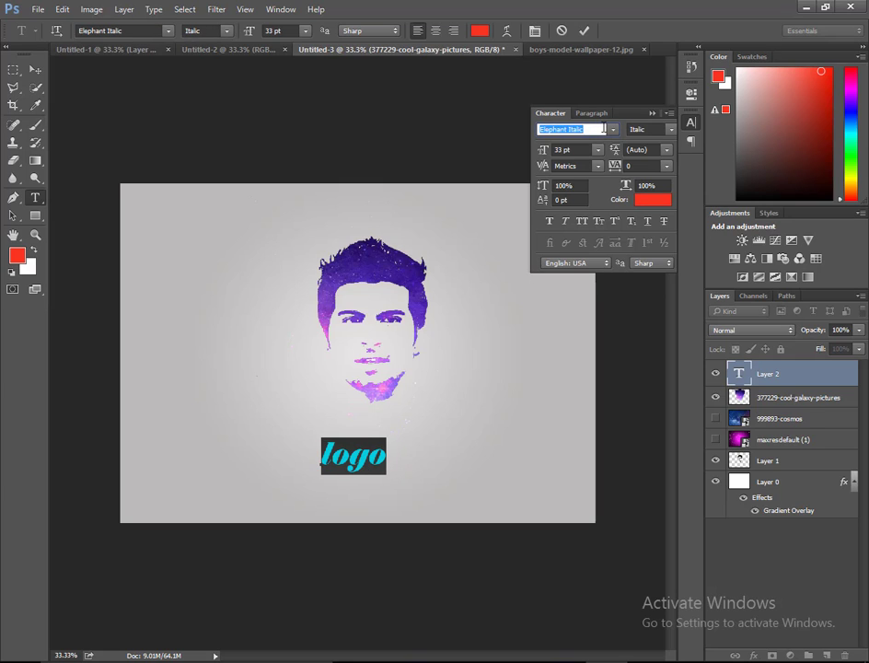
key(Up)
key(Up)
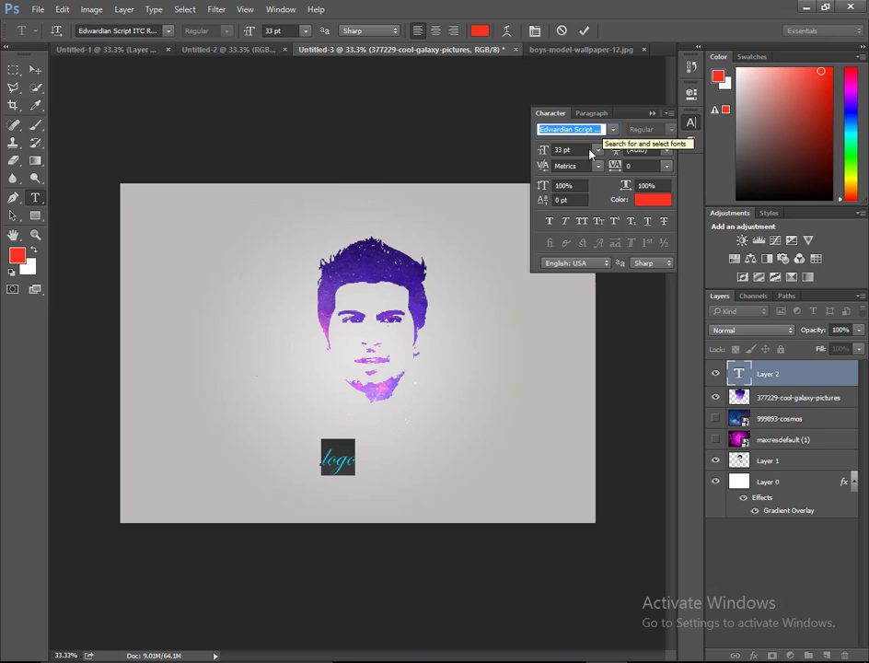
click(587, 150)
key(Up)
key(Up)
key(Up)
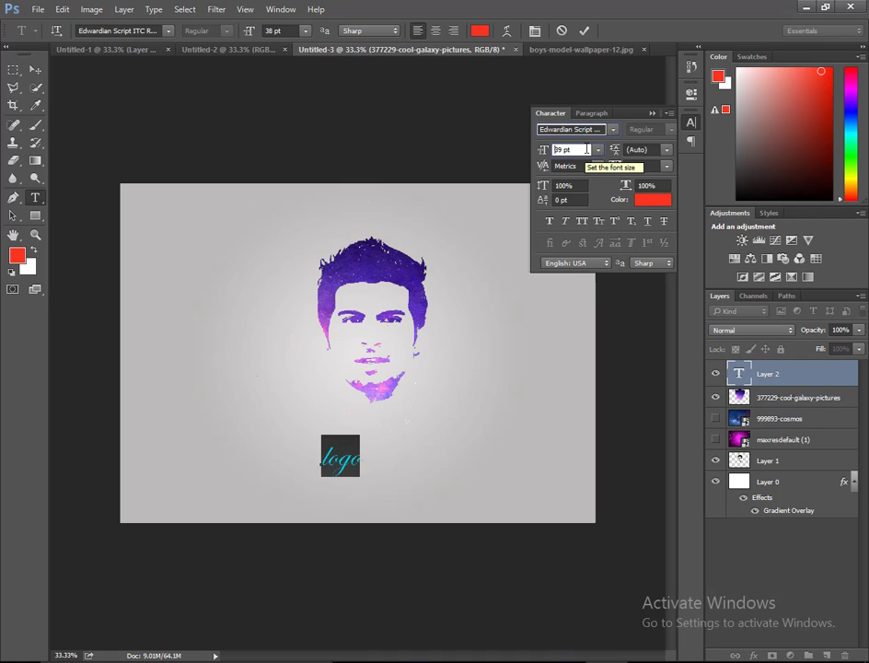
key(Up)
key(Up)
key(Up)
key(Up)
key(Up)
key(Up)
key(Up)
key(Up)
key(Up)
key(Up)
key(Up)
key(Up)
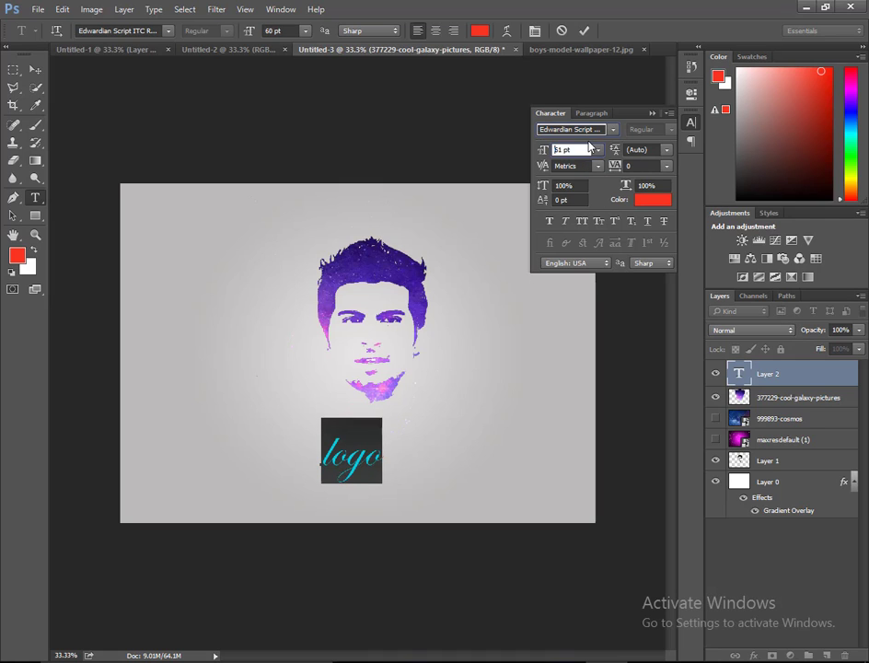
key(Up)
key(Up)
key(Up)
key(Up)
key(Up)
key(Up)
key(Up)
key(Up)
key(Up)
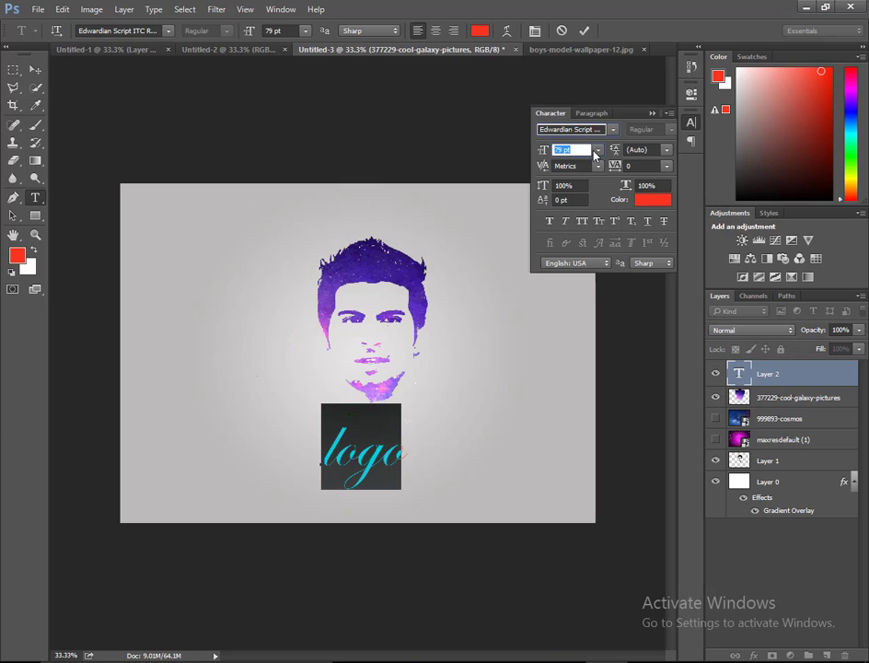
click(651, 114)
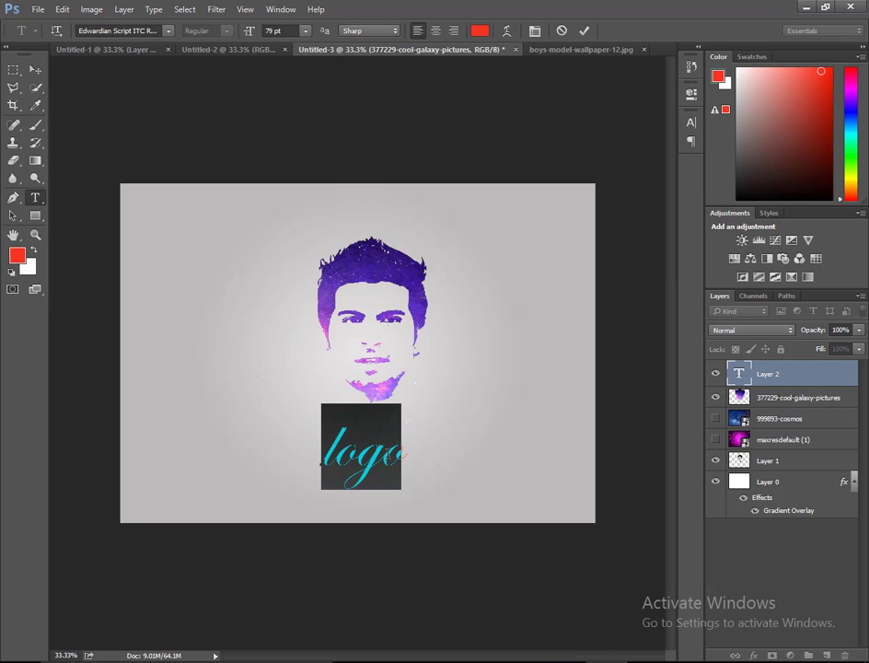
click(368, 460)
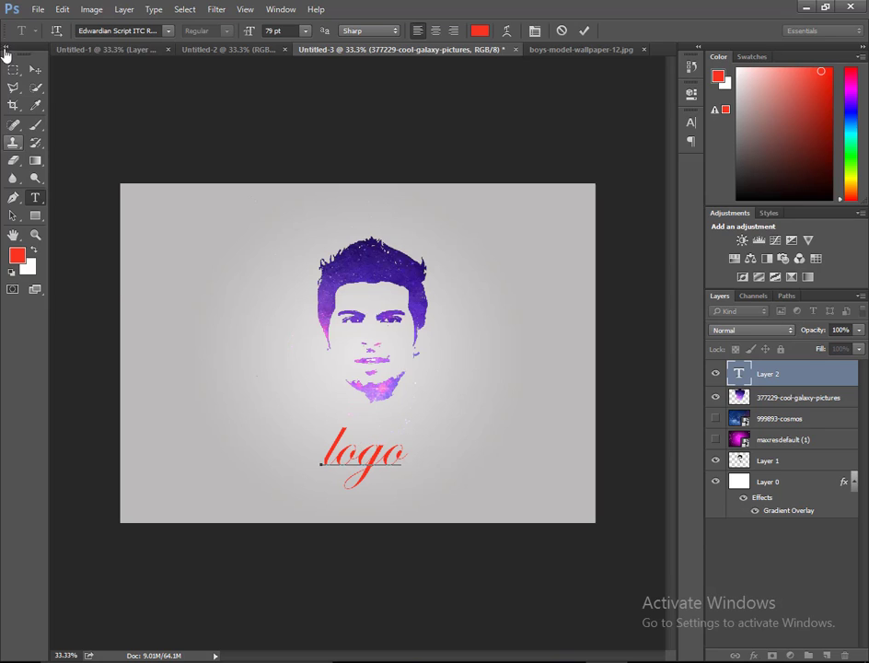
click(35, 69)
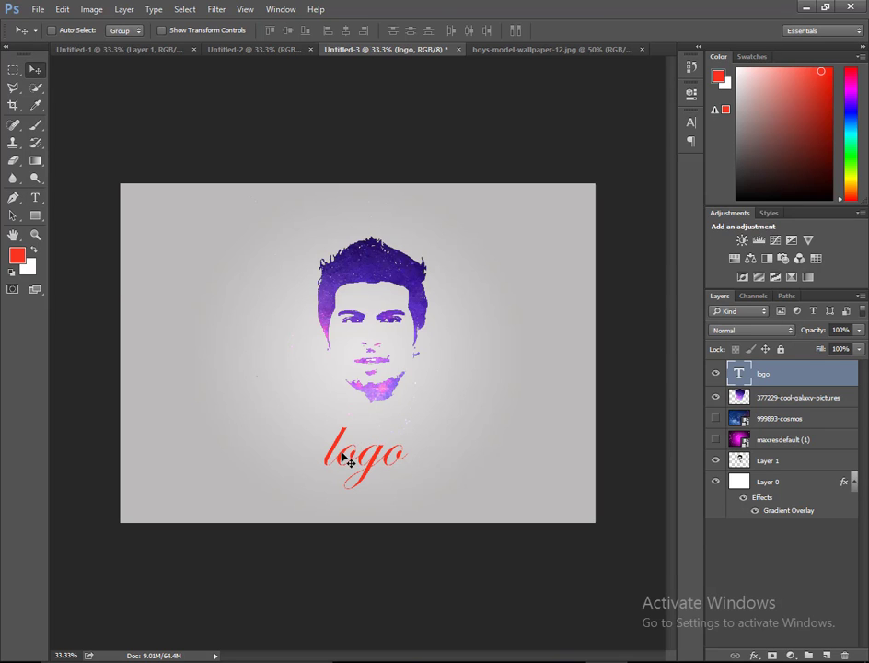
- Drag the red logo text slightly upward toward the face
drag(348, 461, 348, 451)
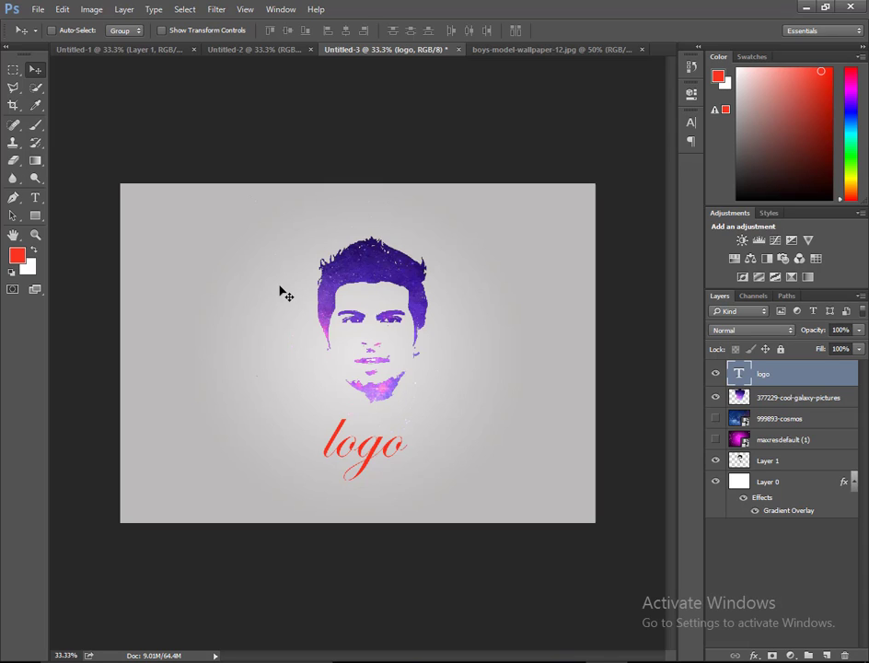
- Save the artwork as Untitled-3 in JPEG format at Maximum quality 12
click(37, 11)
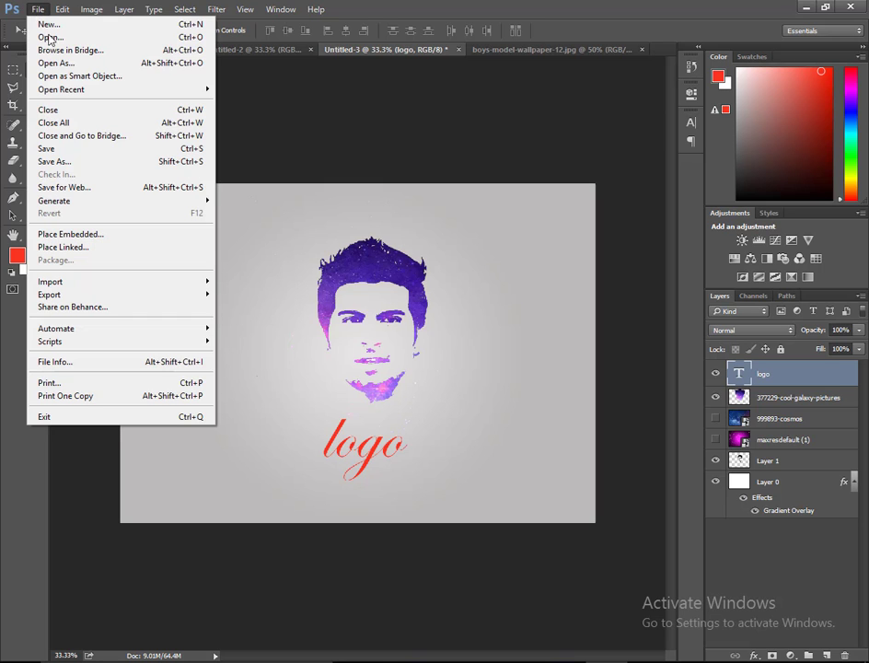
click(76, 170)
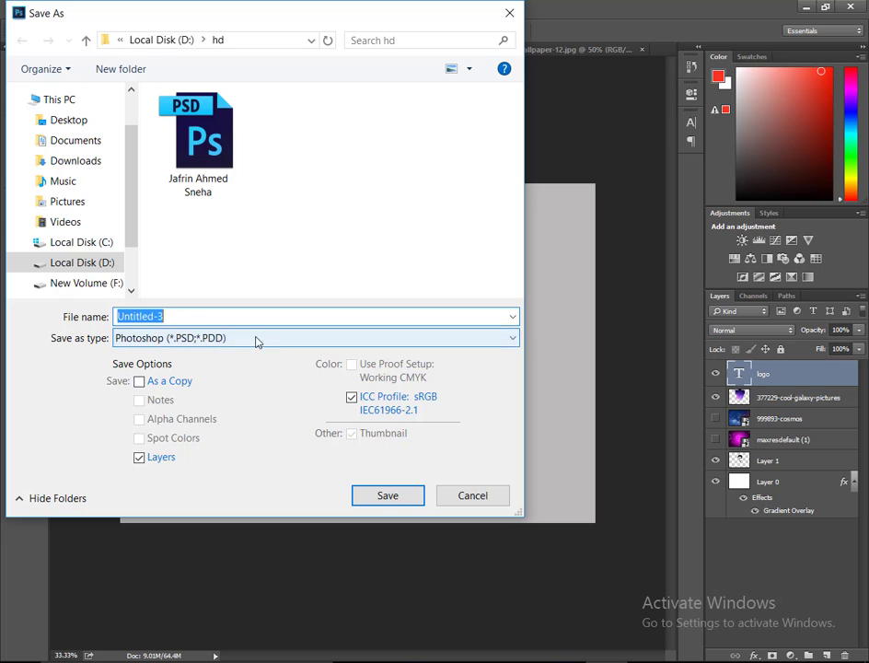
click(256, 340)
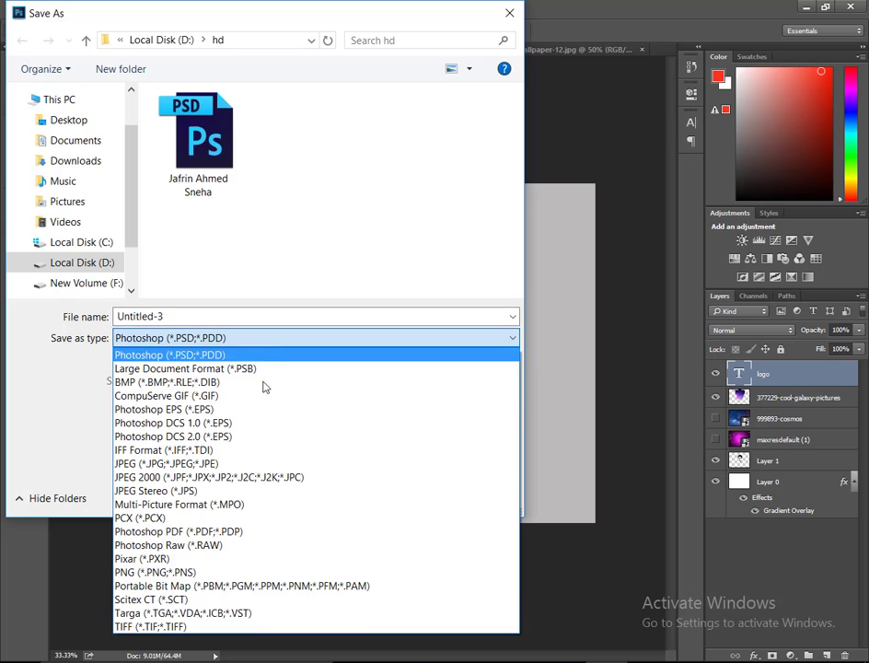
click(258, 466)
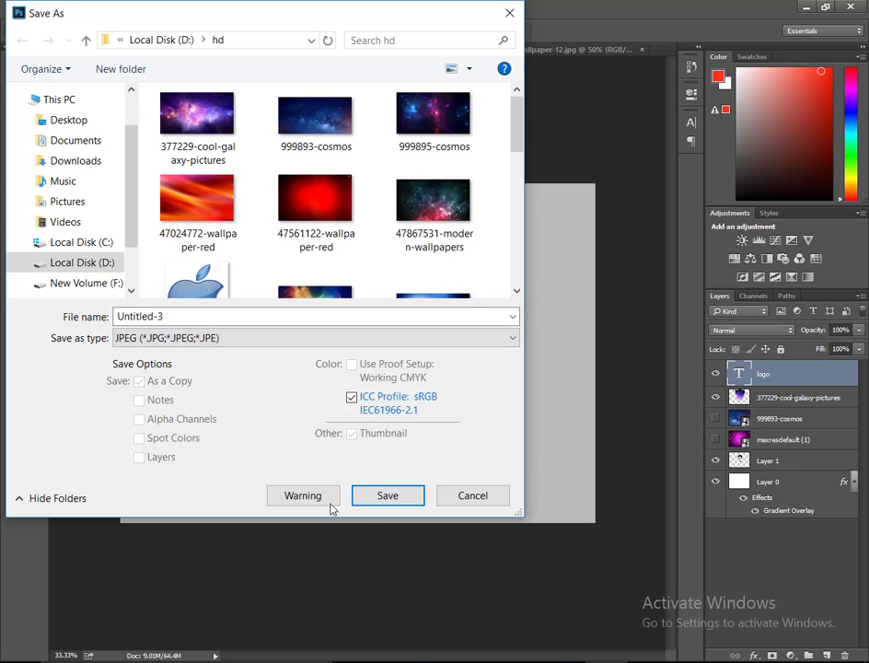
click(383, 504)
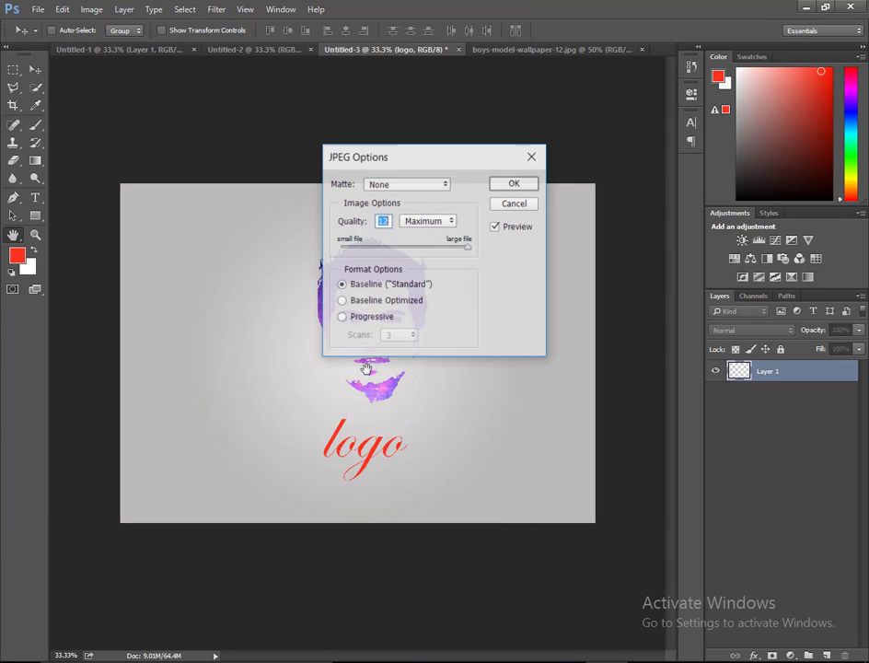
click(513, 185)
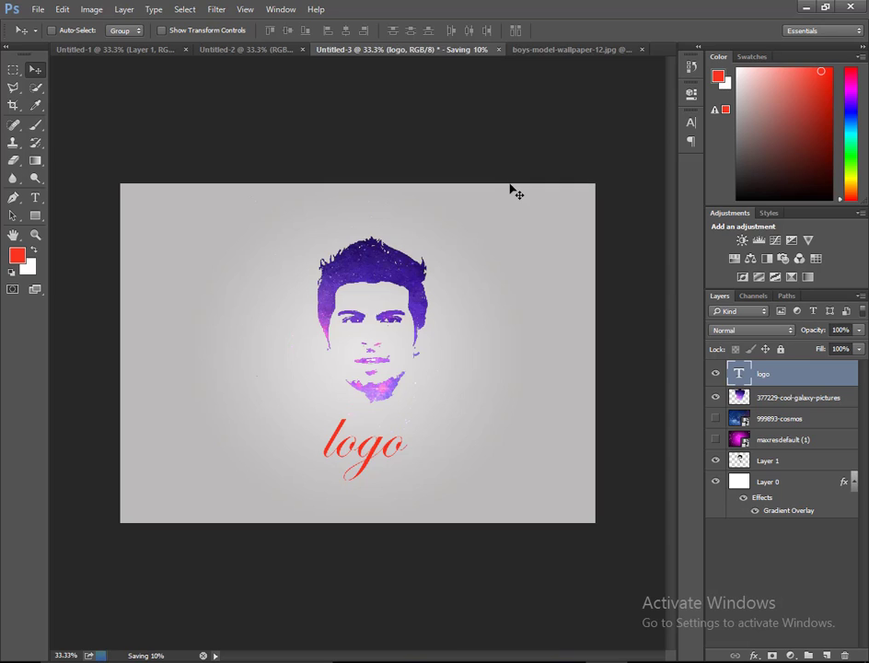